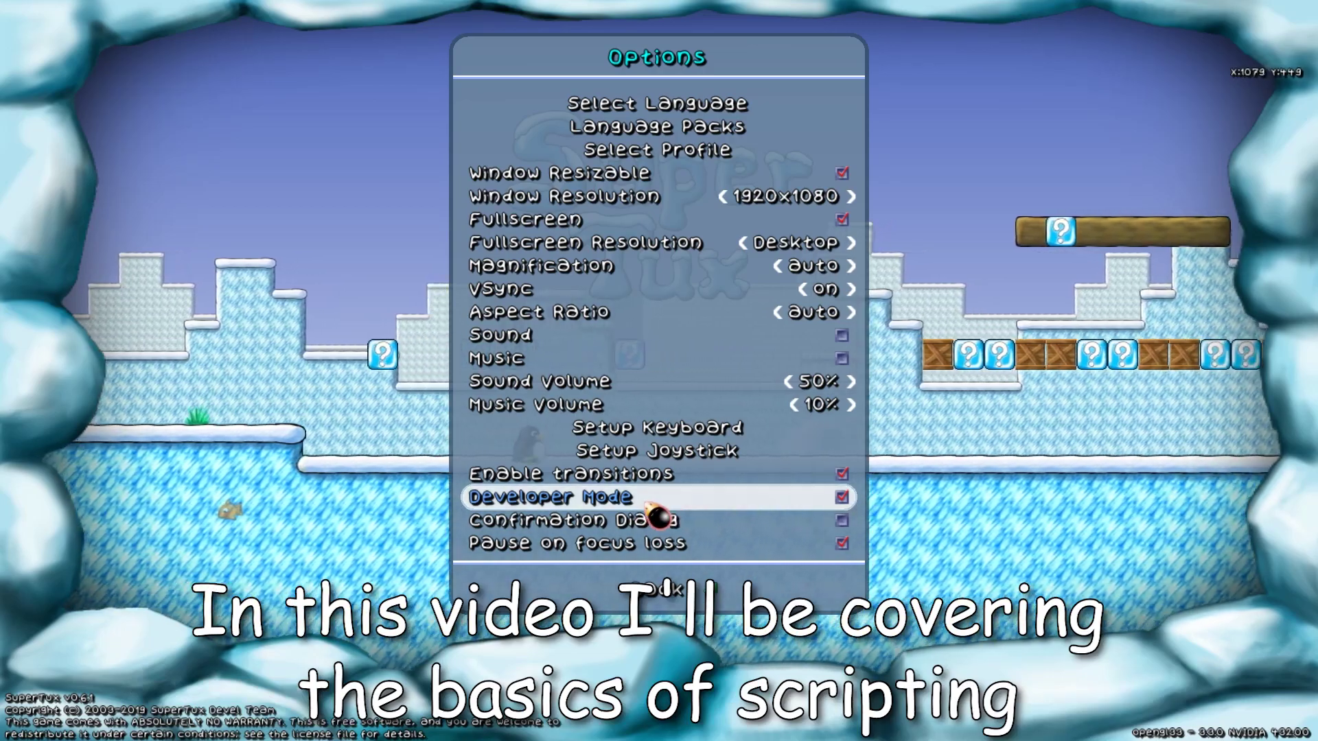
Step: Bind the Console action to F3 in the keyboard setup and return to the main menu
click(698, 430)
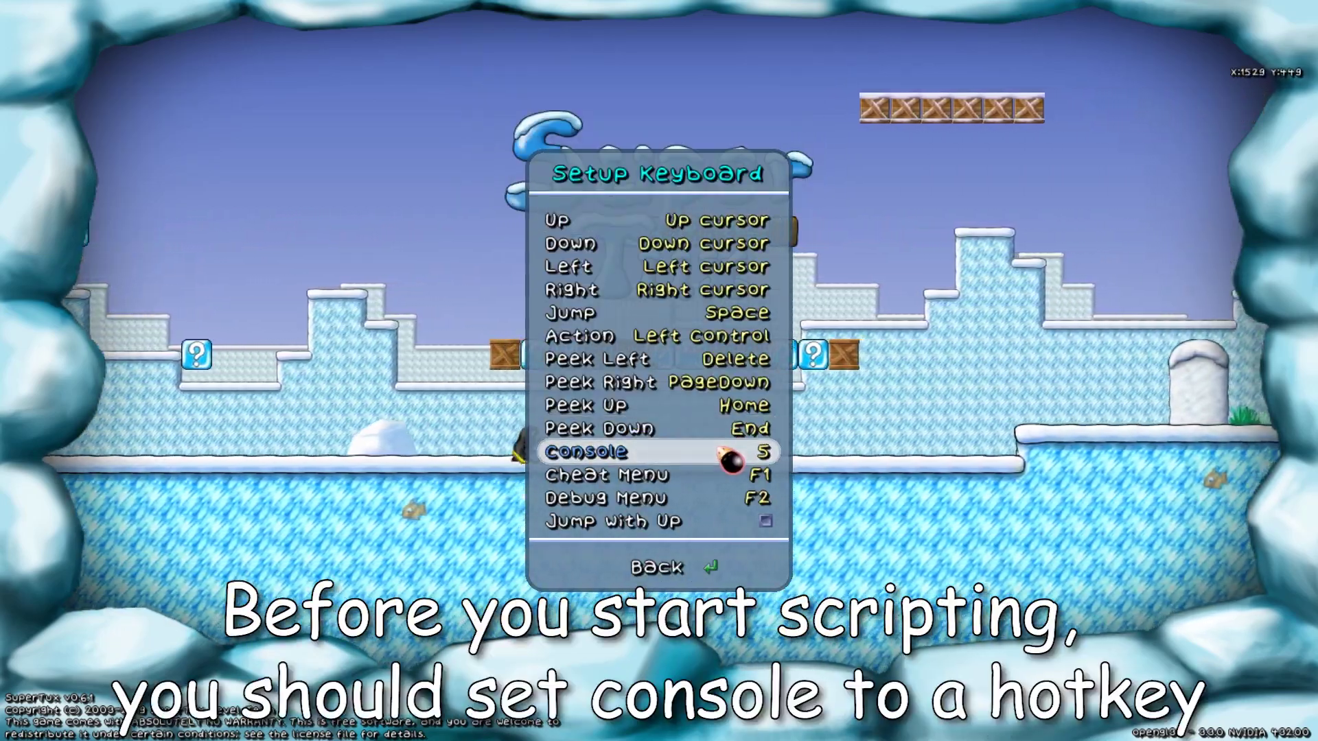
key(F3)
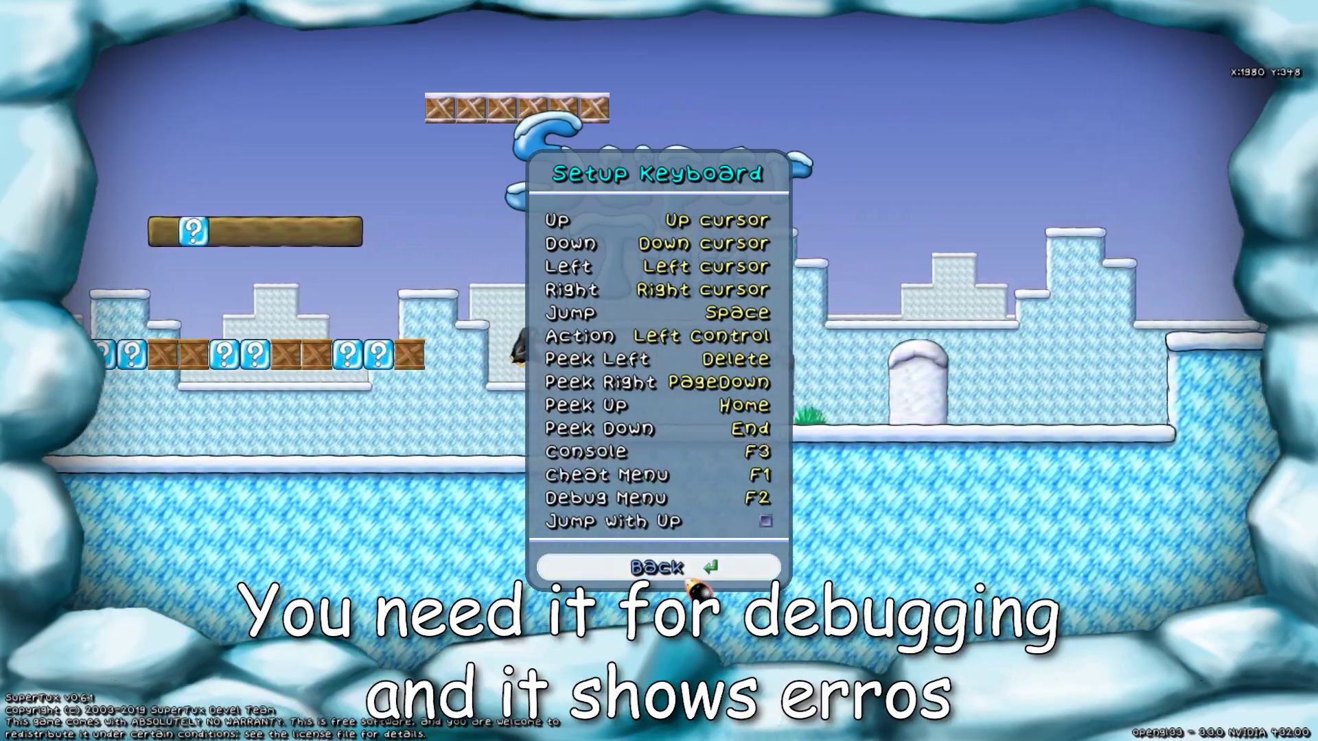
click(685, 567)
click(690, 585)
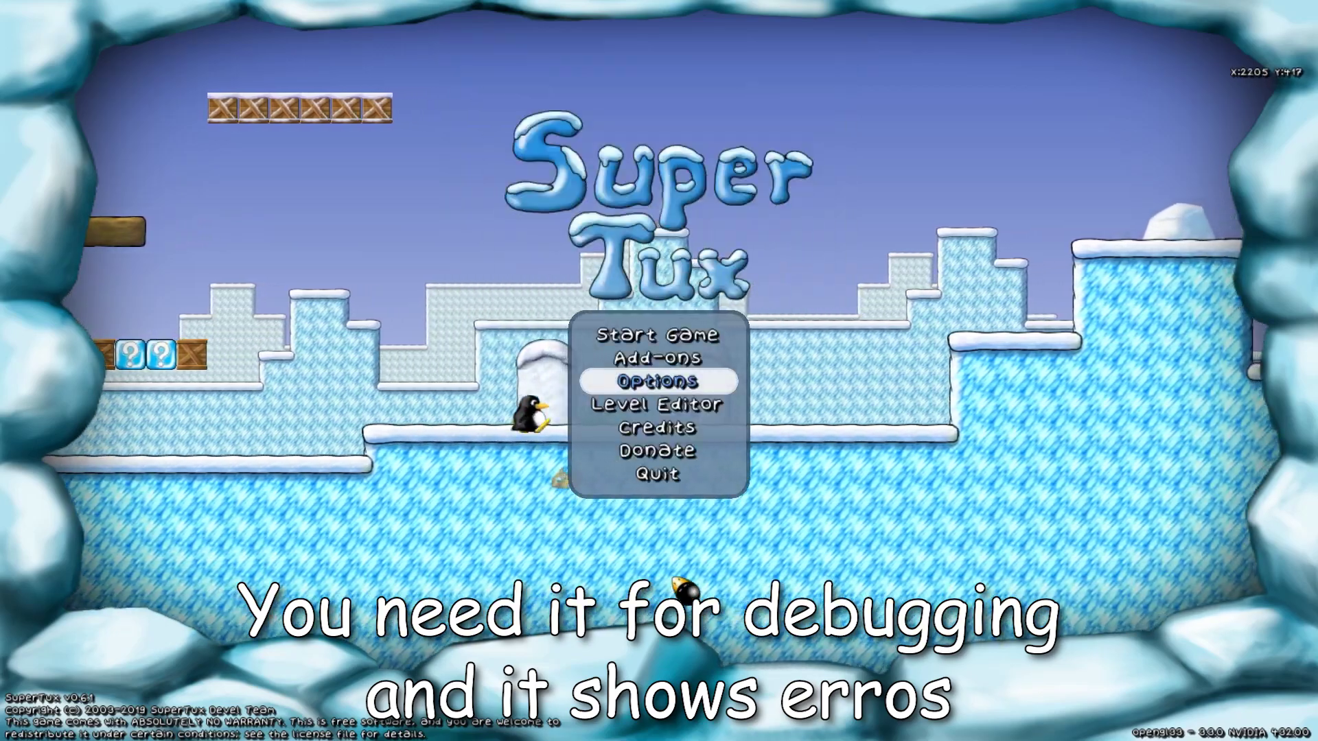
Step: Open the developer console and enter the line "This is the console!"
key(F3)
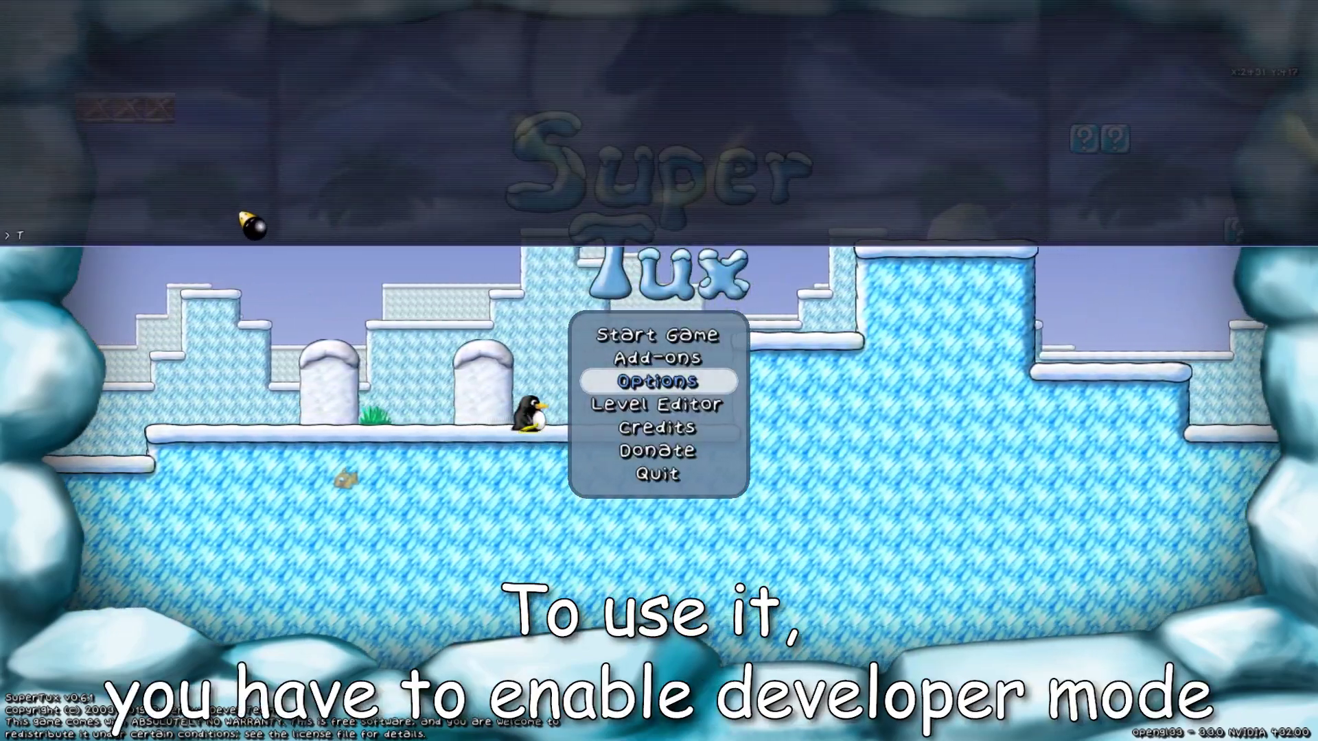
text(This is the console!)
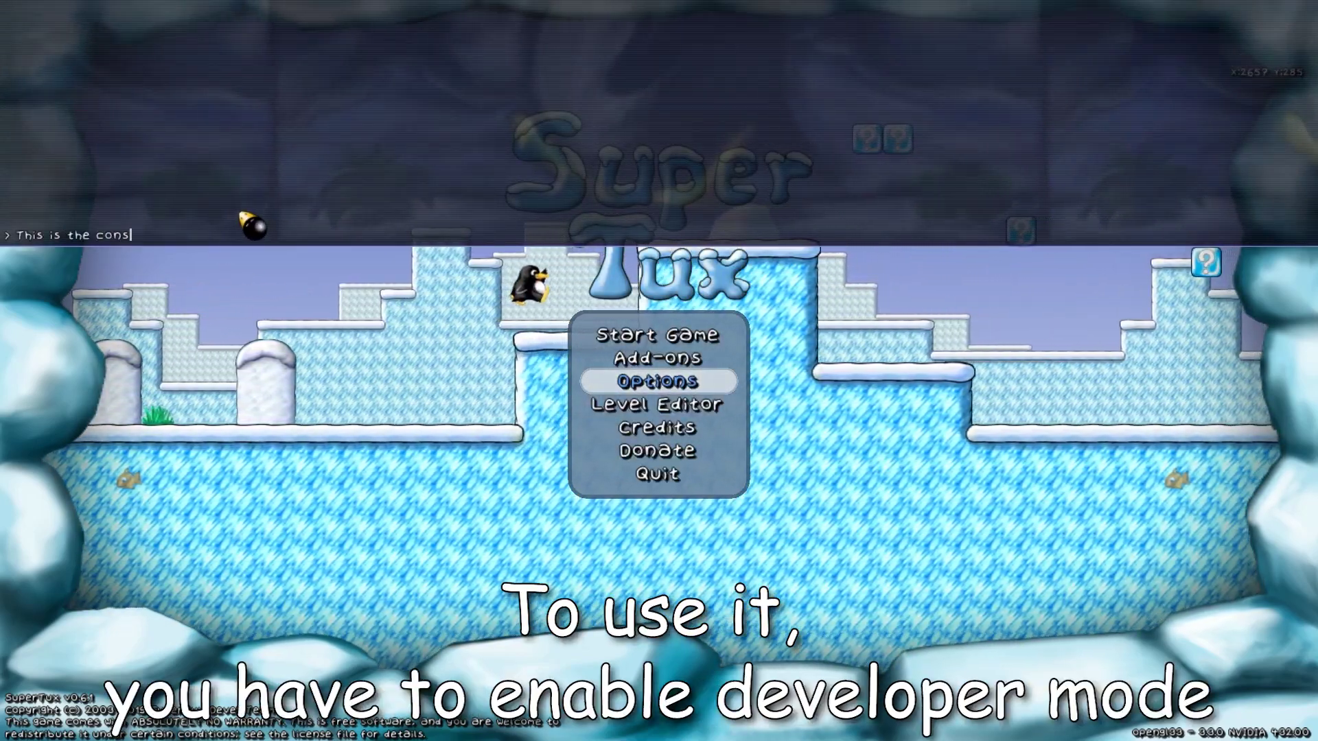
key(Return)
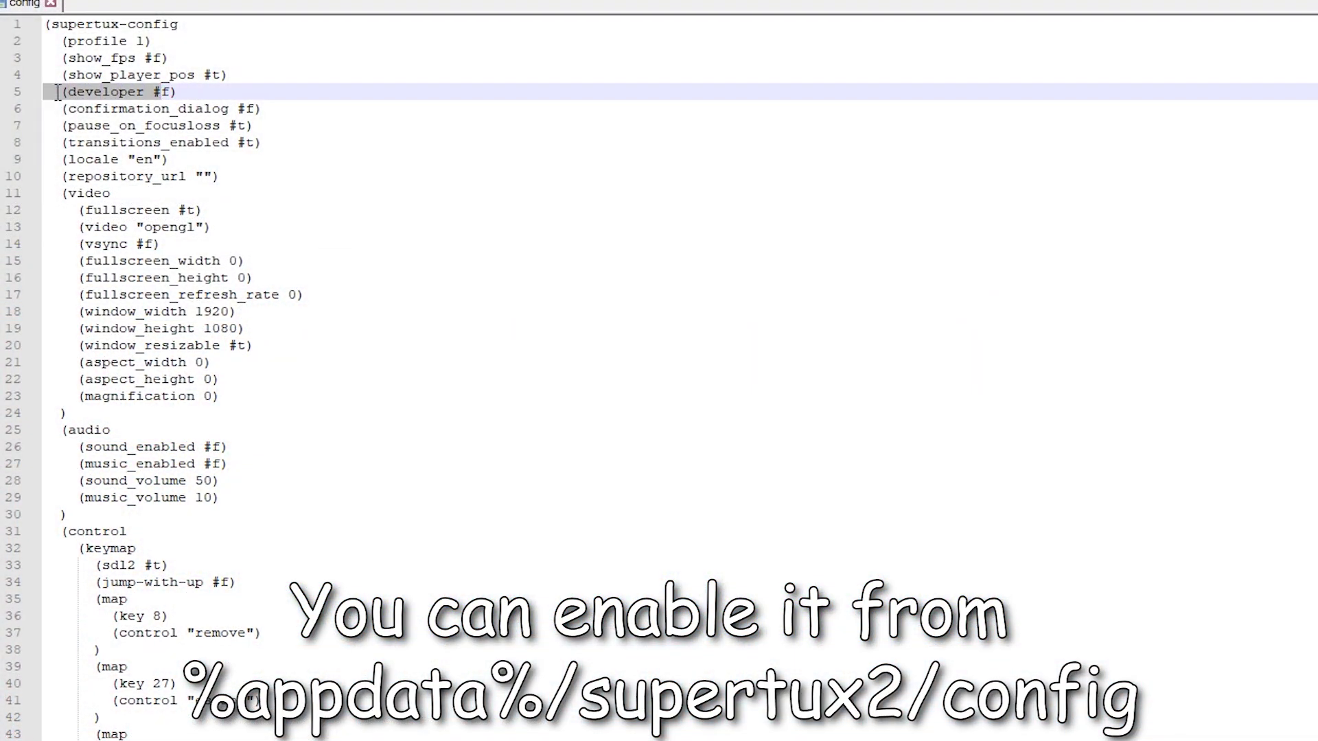
Step: Switch to the text editor and highlight the developer setting on line 5 of the SuperTux config file
click(195, 95)
drag(190, 92, 75, 91)
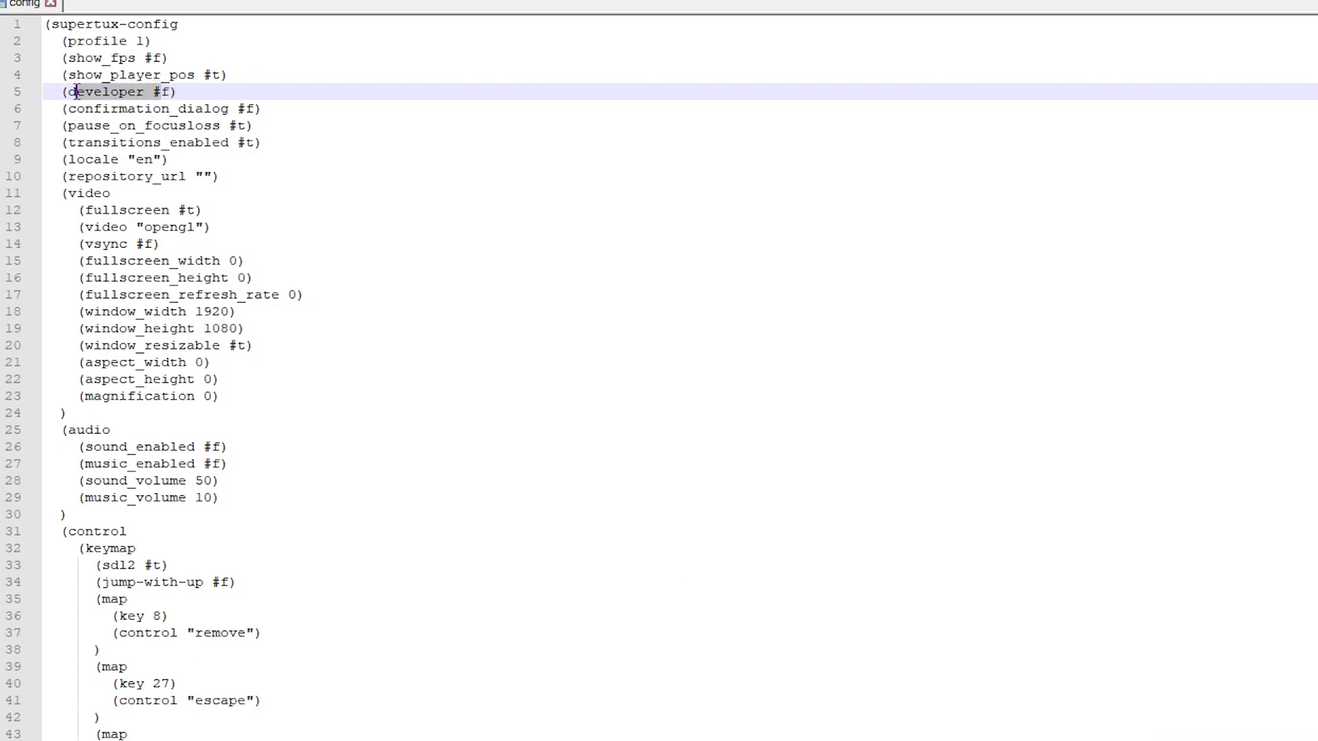
drag(179, 89, 60, 97)
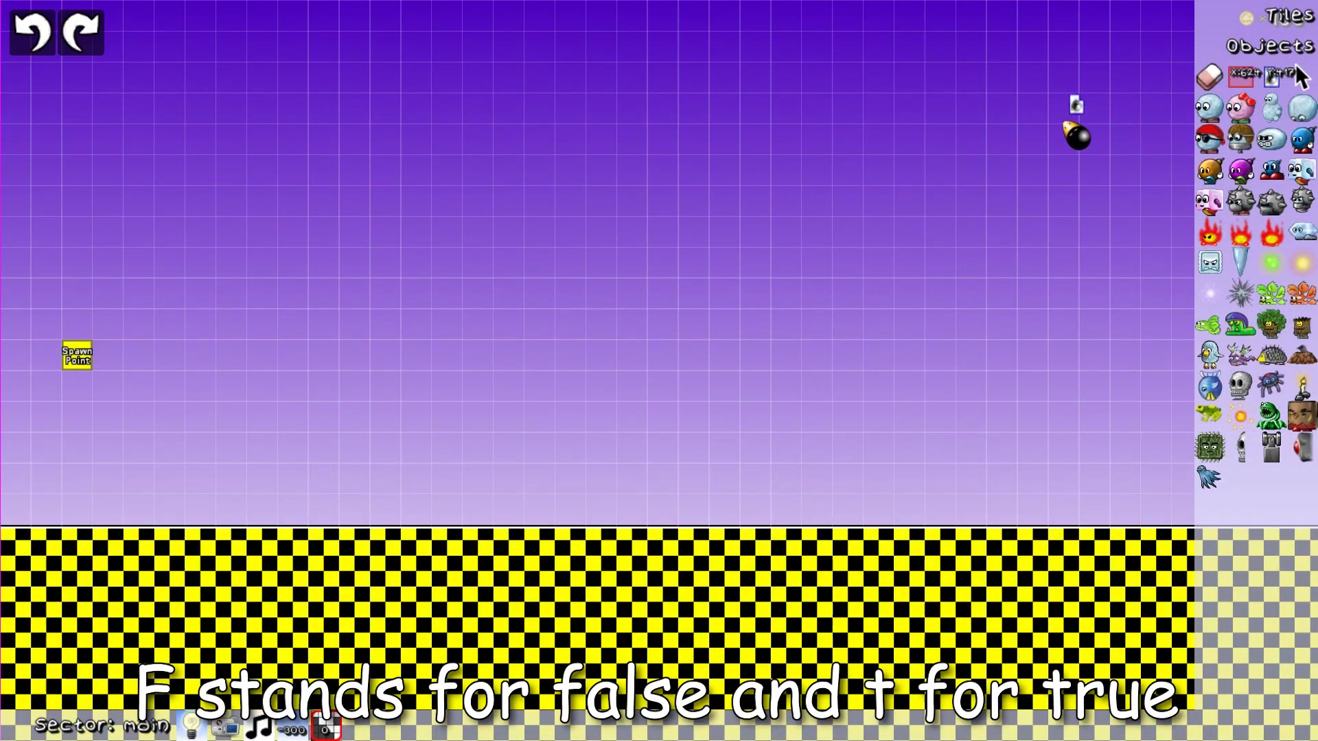
Step: Place a scripted object from the Environment objects in the level editor, above the floor, with its physics disabled
click(1297, 46)
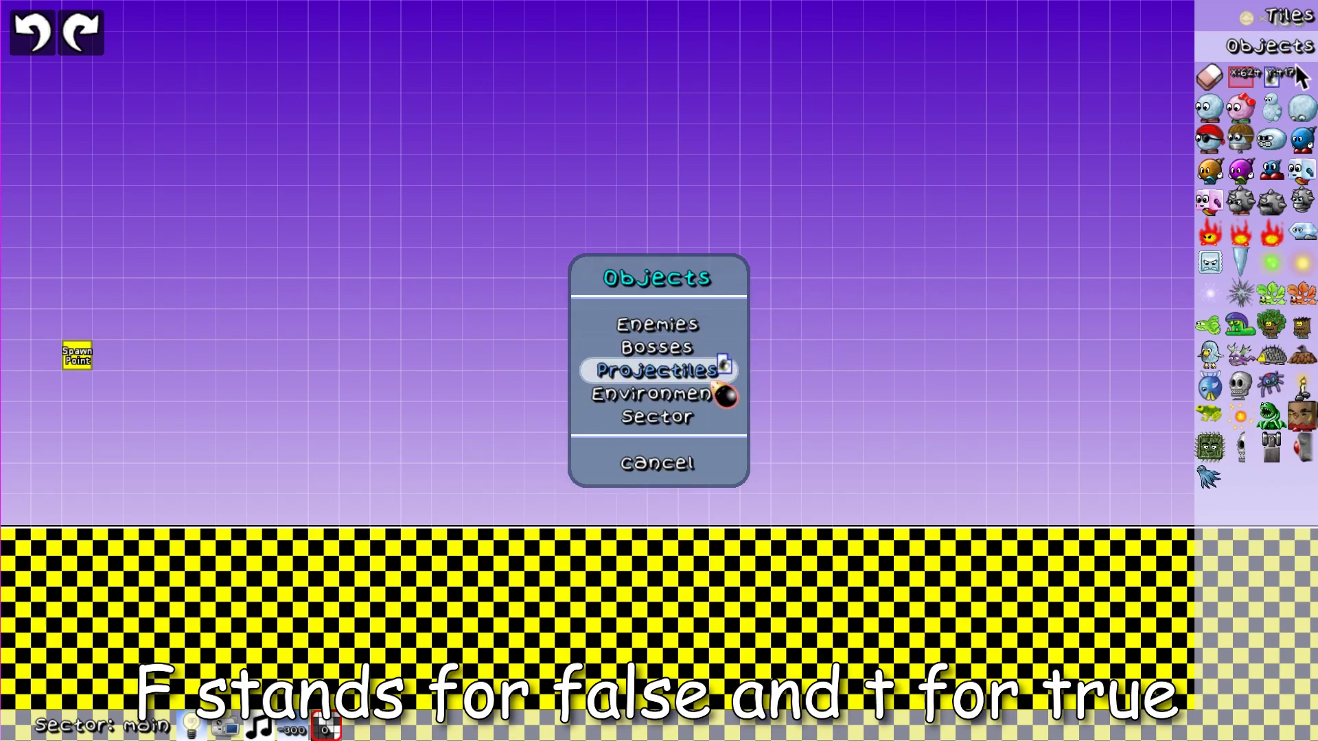
click(719, 383)
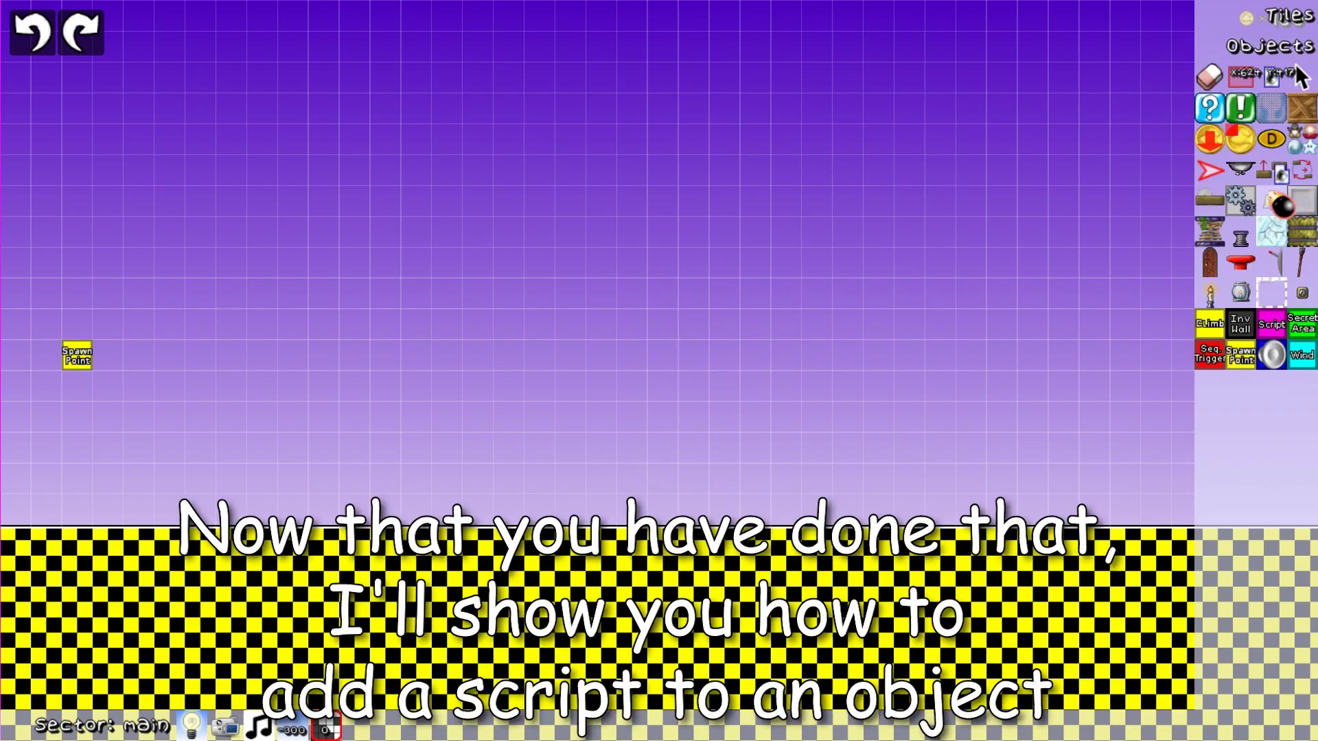
click(353, 381)
mouse_move(344, 390)
mouse_down()
mouse_move(329, 365)
mouse_move(368, 382)
mouse_move(364, 394)
mouse_move(355, 352)
mouse_move(361, 389)
mouse_up()
right_click(360, 388)
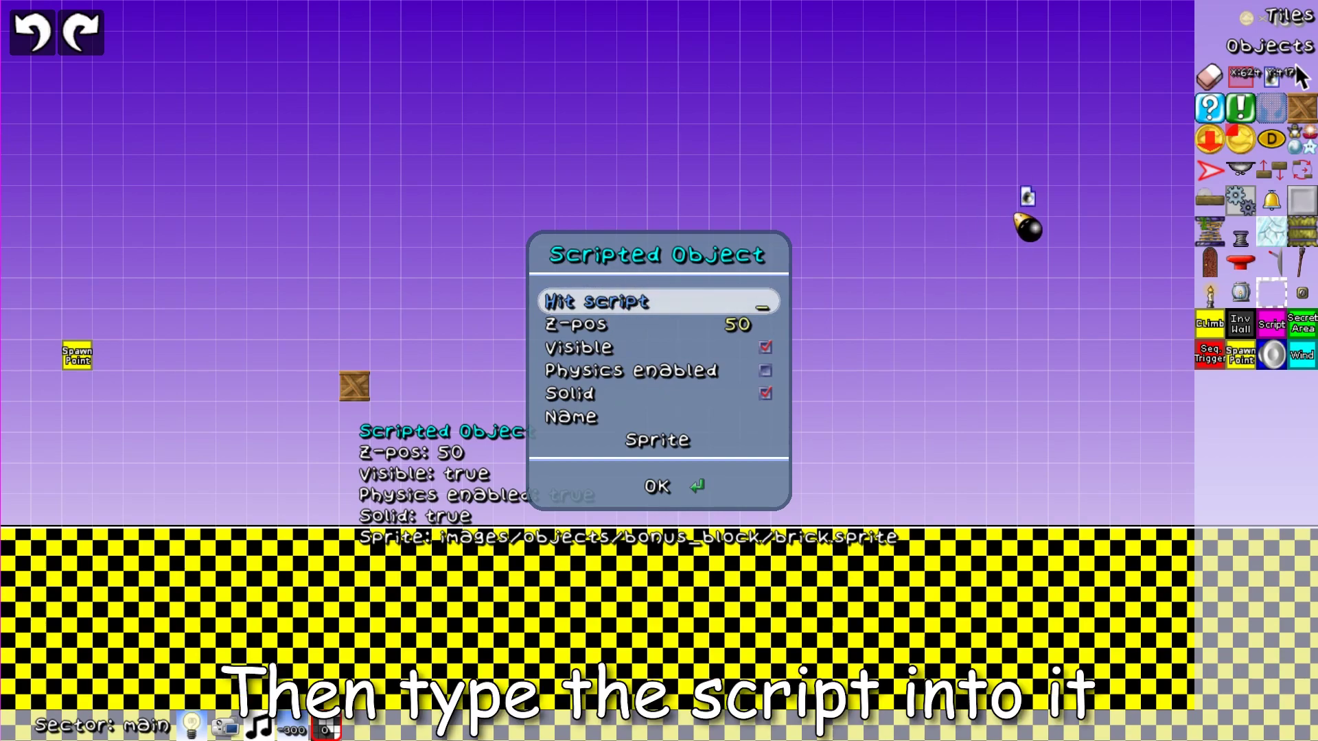
click(802, 484)
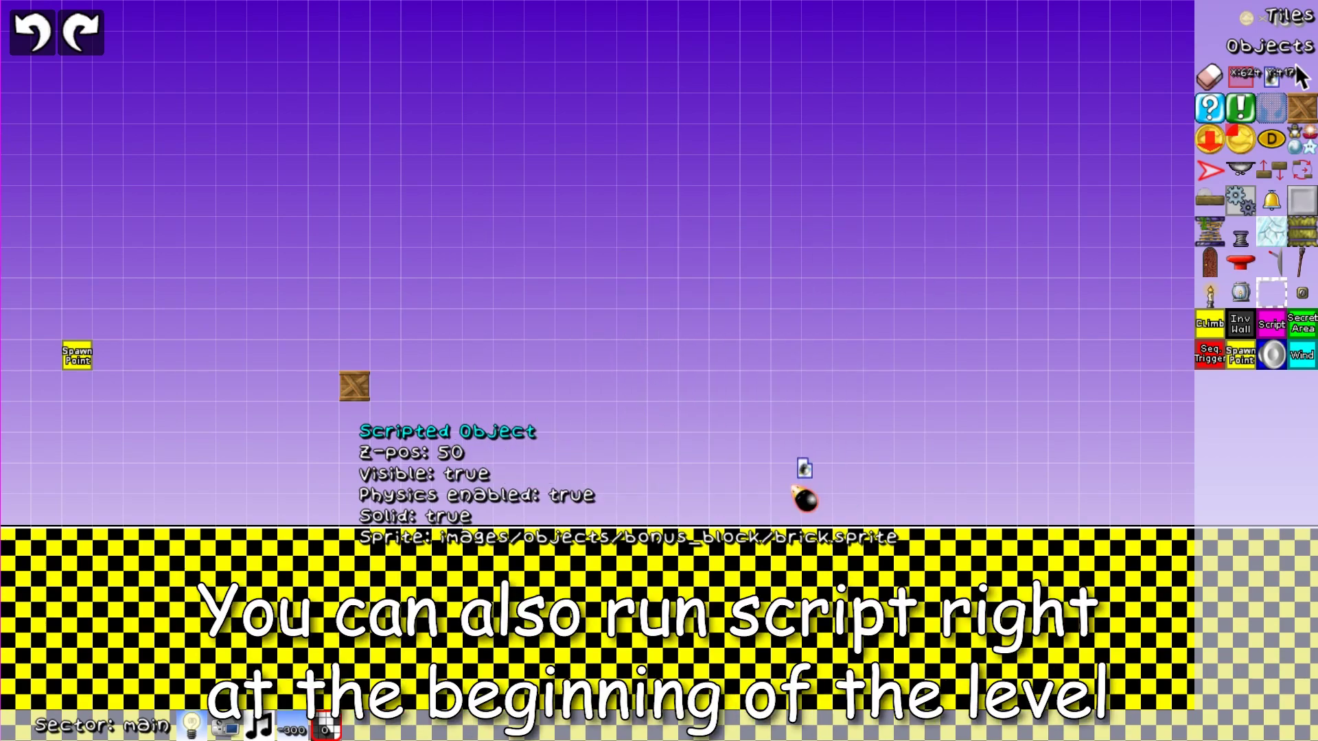
Step: Add a third line of placeholder characters, made of the letter C and colons, to the main sector's initialization script
click(85, 725)
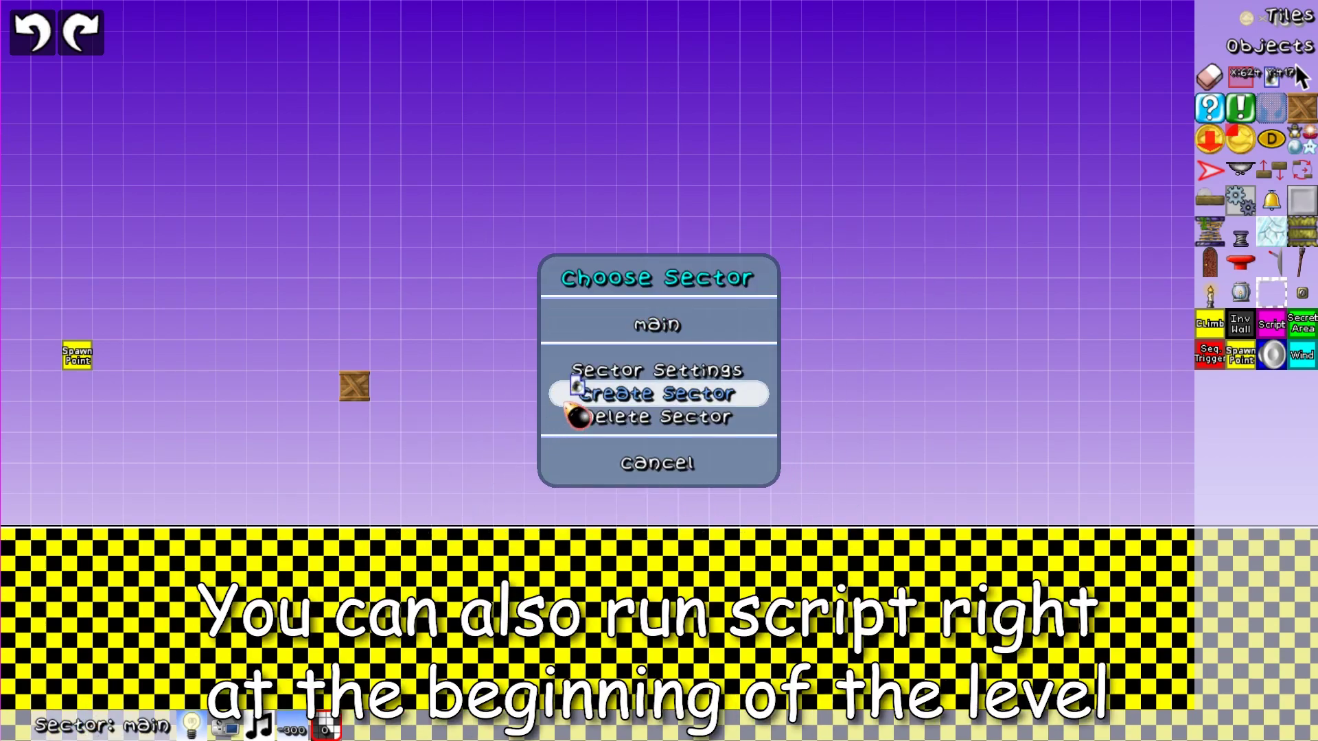
click(642, 369)
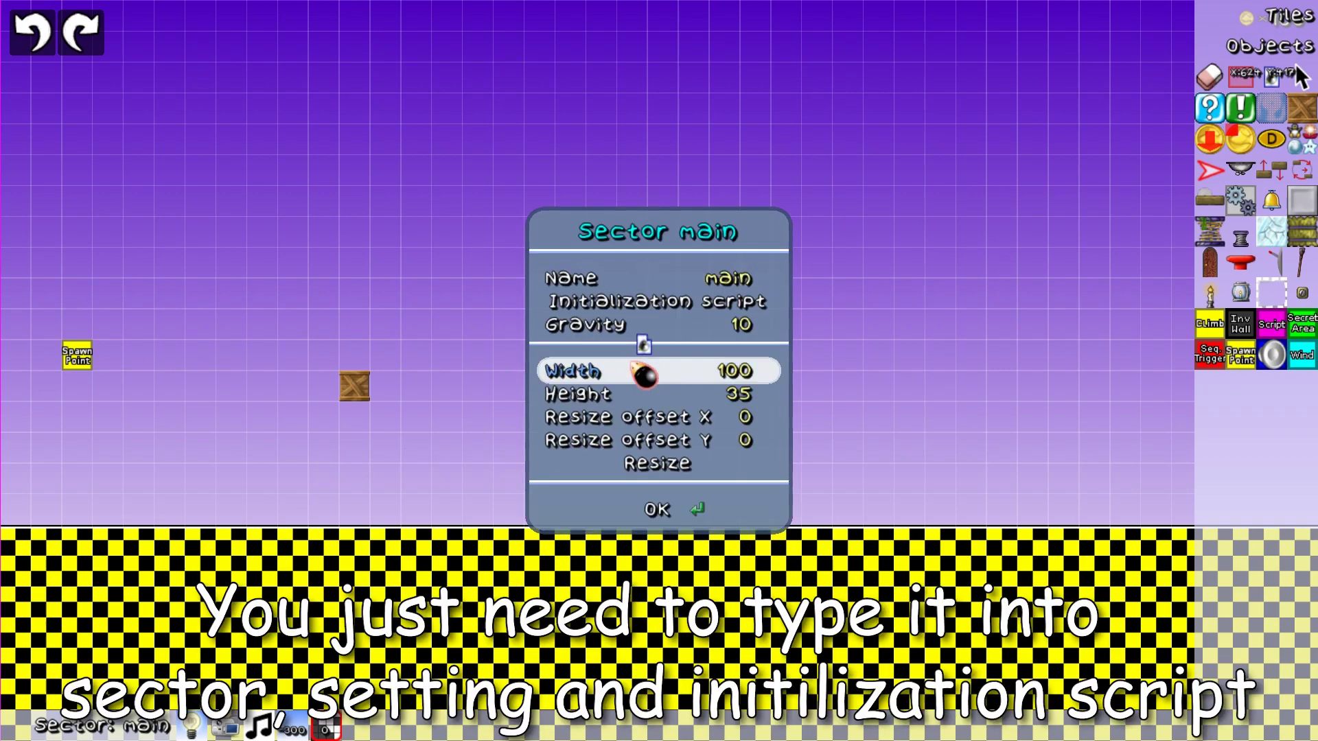
click(655, 297)
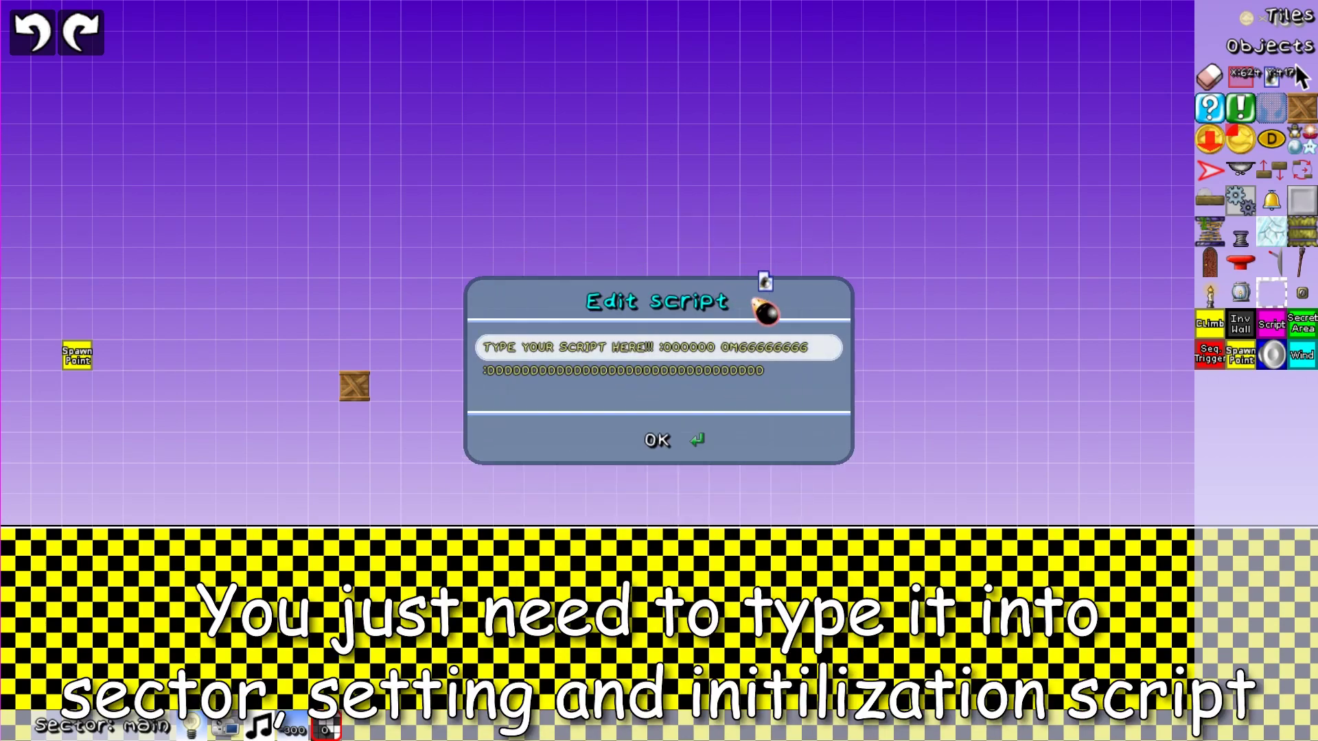
key(Down)
key(Down)
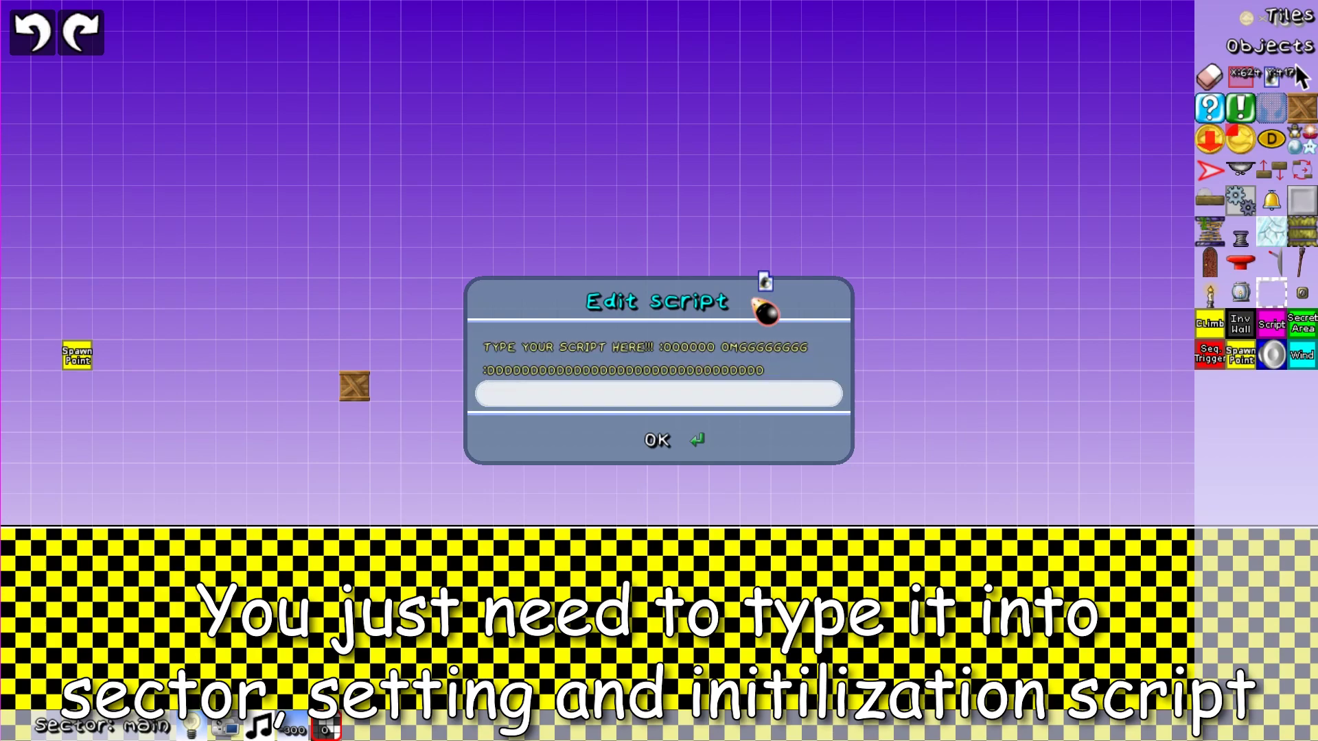
text(C::cc:c:c)
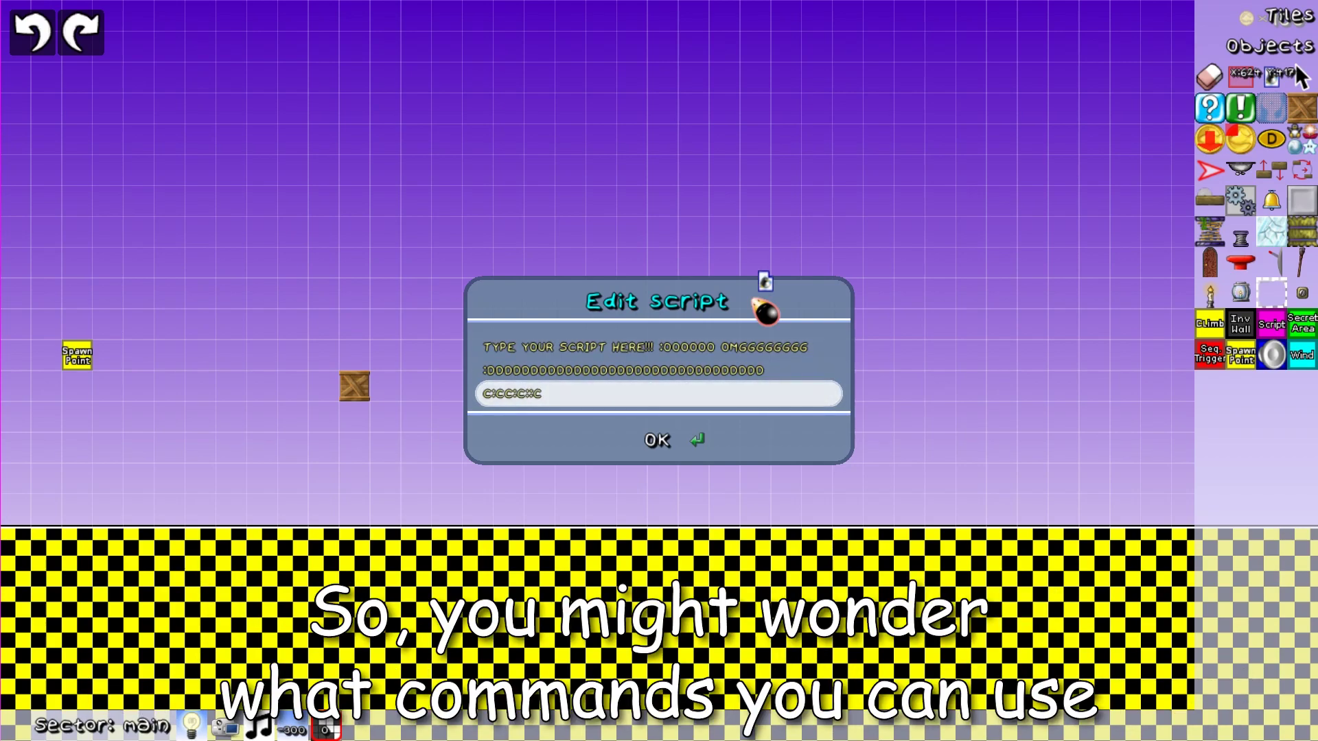
text(c:)
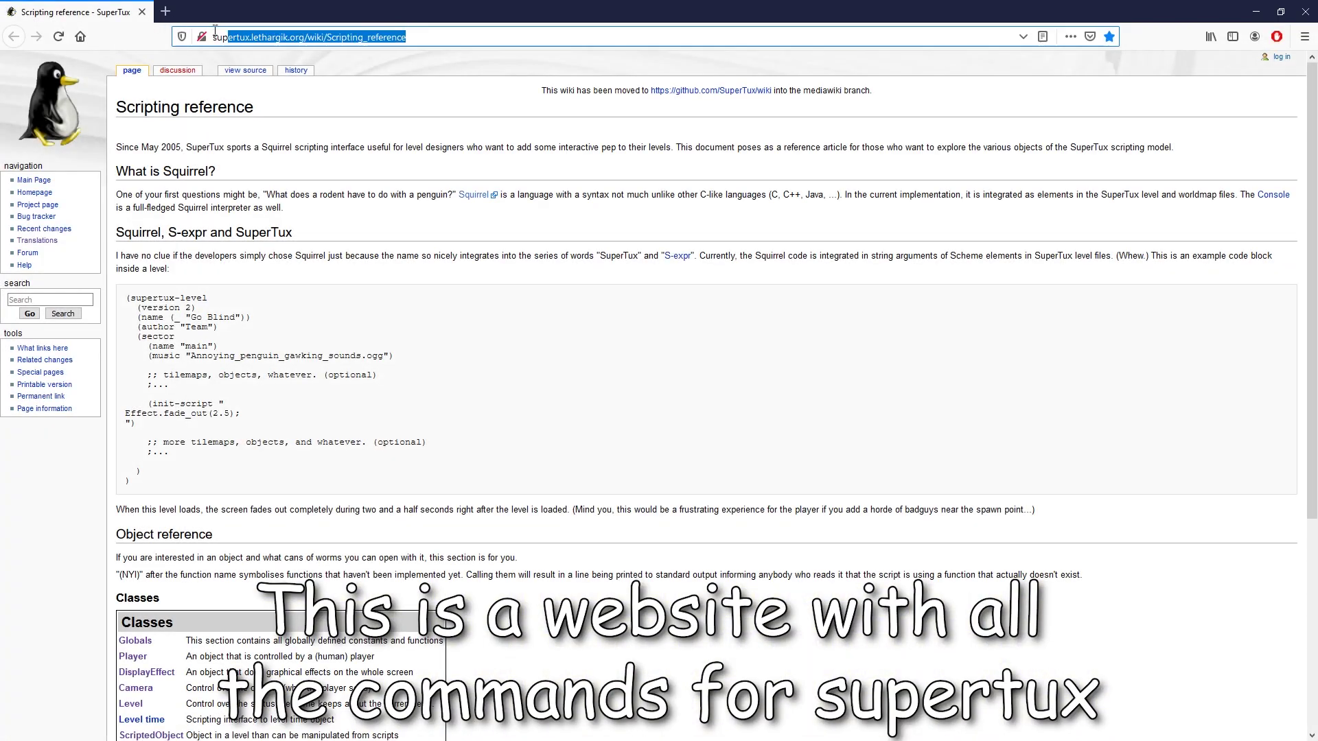
Step: Switch to the browser and look up the add_bonus method in the Player class of the SuperTux scripting reference
key(F11)
scroll(500, 277, down, 5)
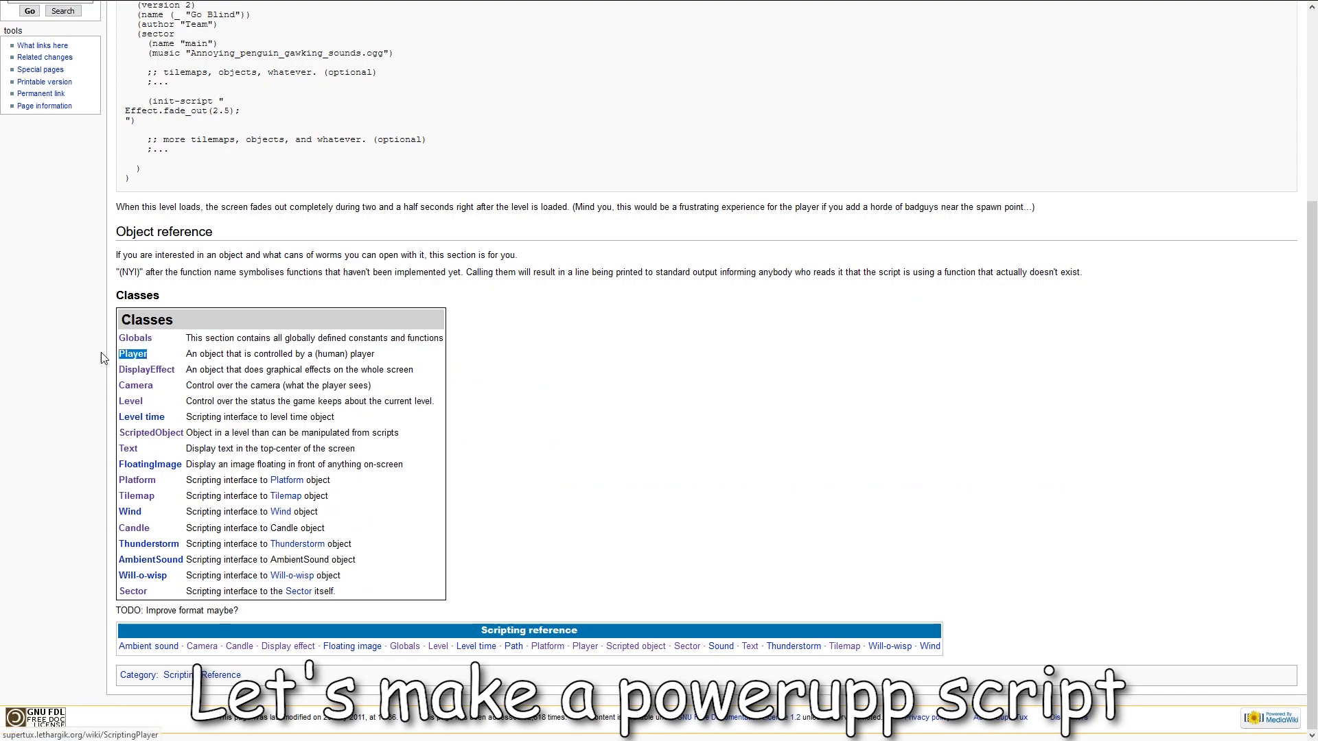
click(130, 354)
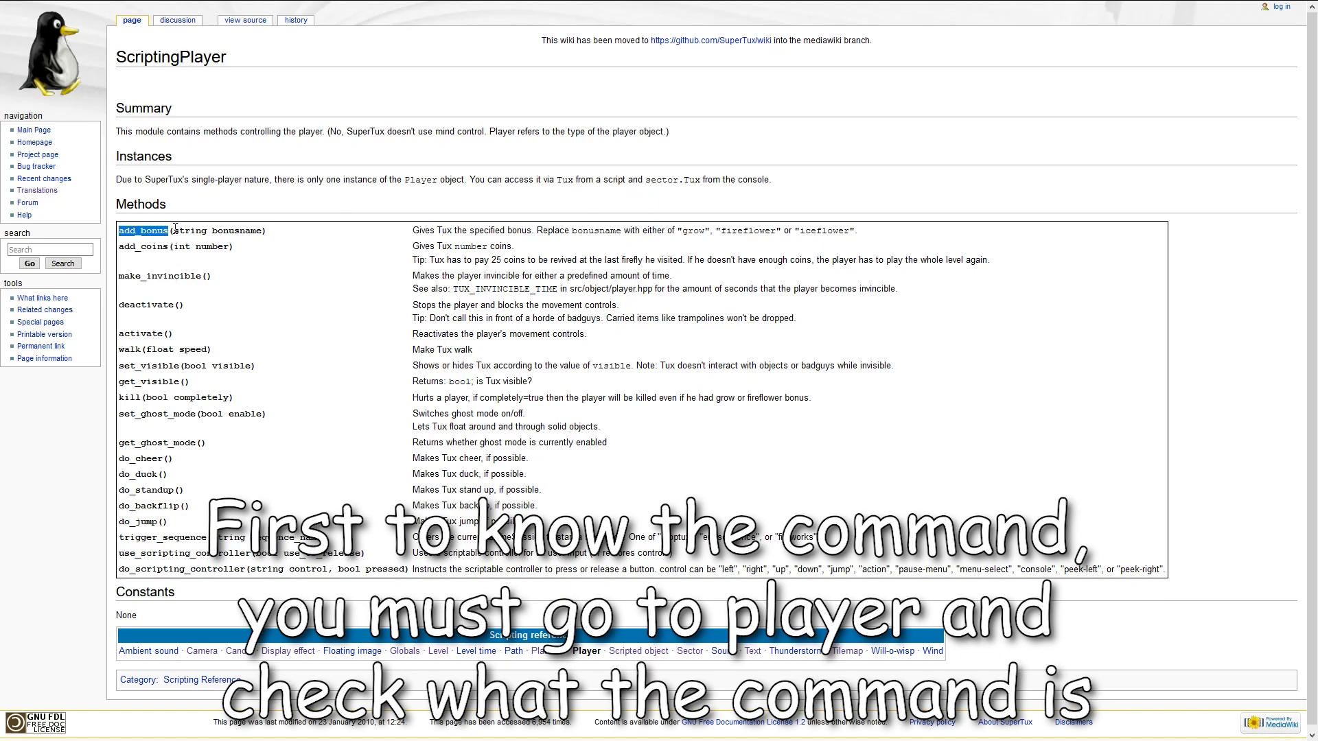
drag(175, 227, 137, 228)
click(120, 228)
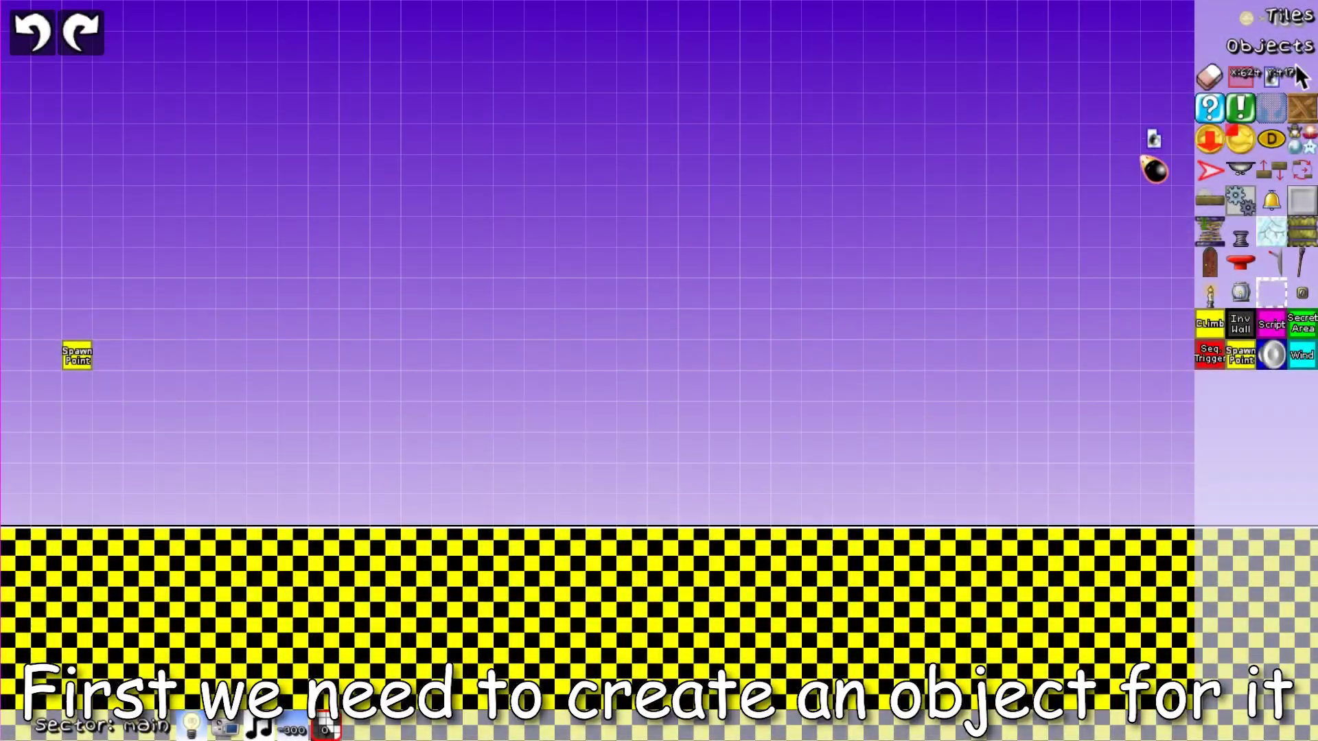
Step: Back in the level editor, place a scripted object level with the spawn point and disable its physics
drag(388, 334, 323, 355)
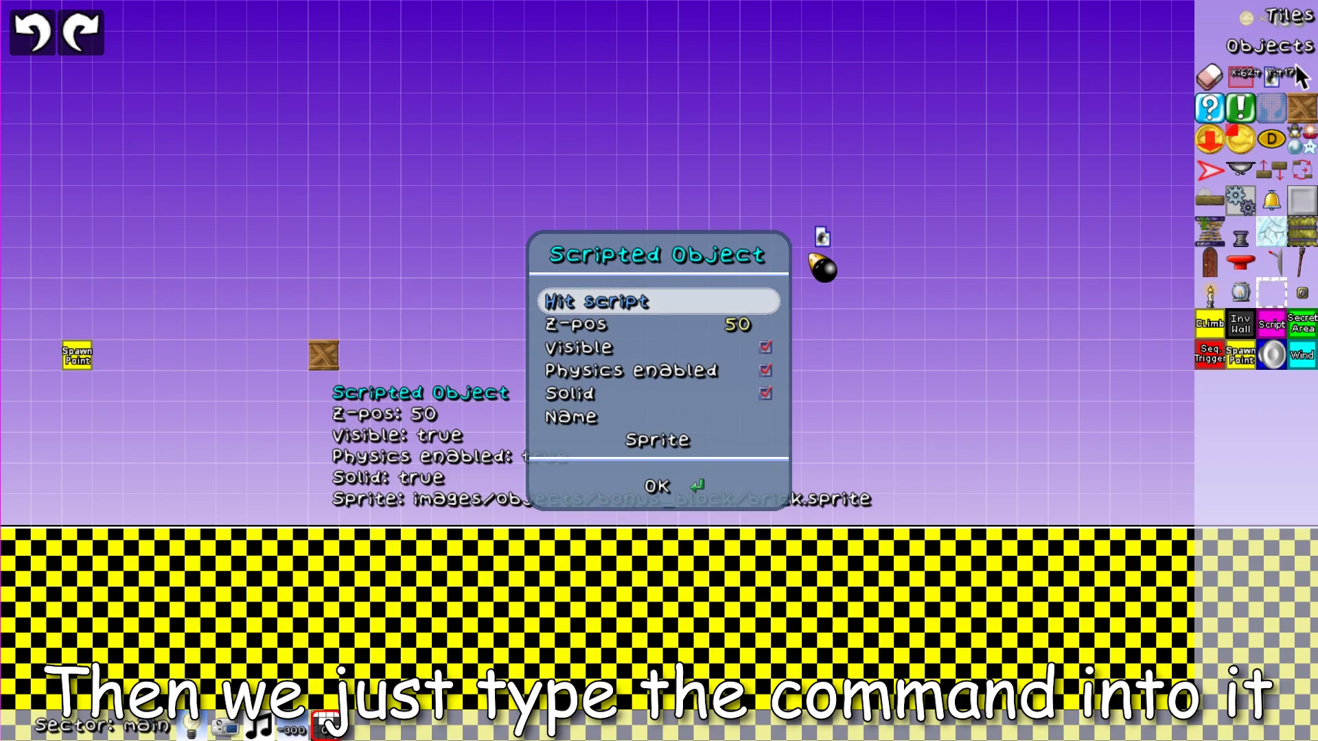
key(Down)
key(Down)
key(Down)
key(Return)
Step: Set the scripted object's hit script to Tux.add_bonus("grow") and accept its settings
key(Up)
key(Up)
key(Up)
text(Tux.add_b)
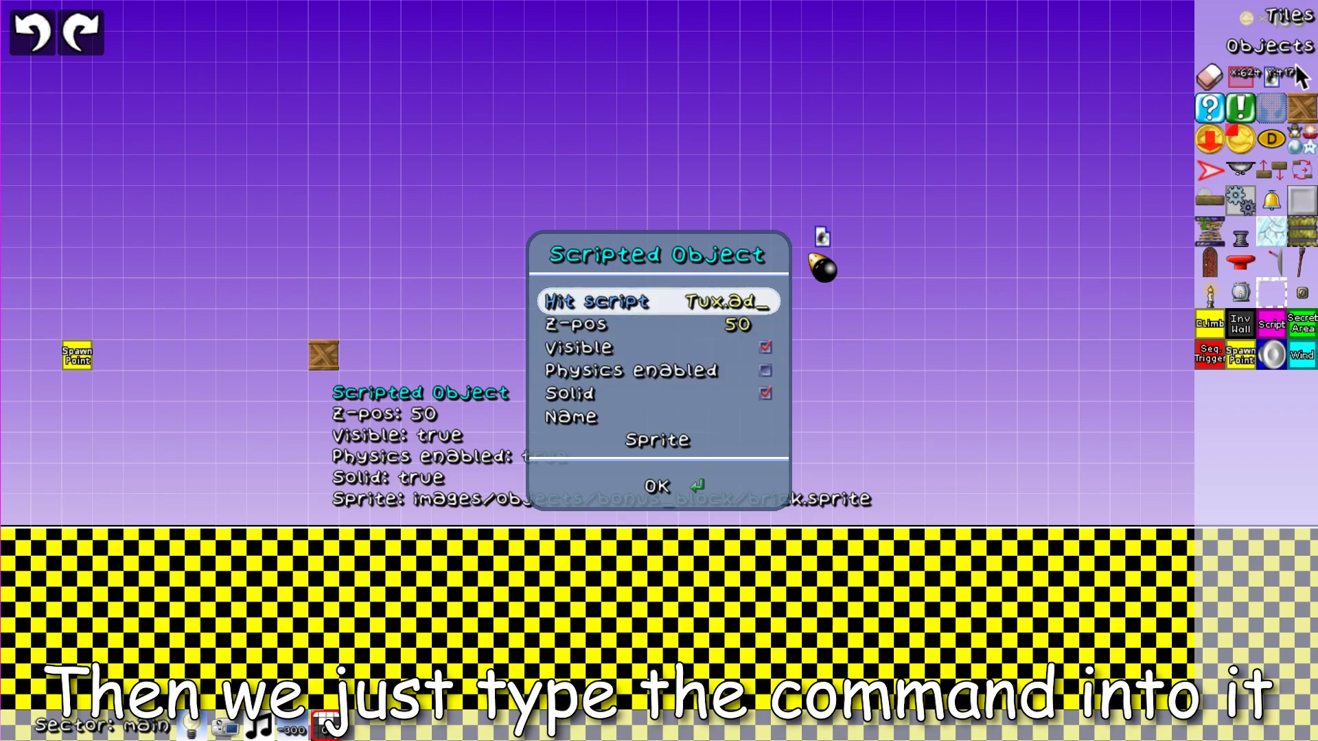
text(onus("grpw"))
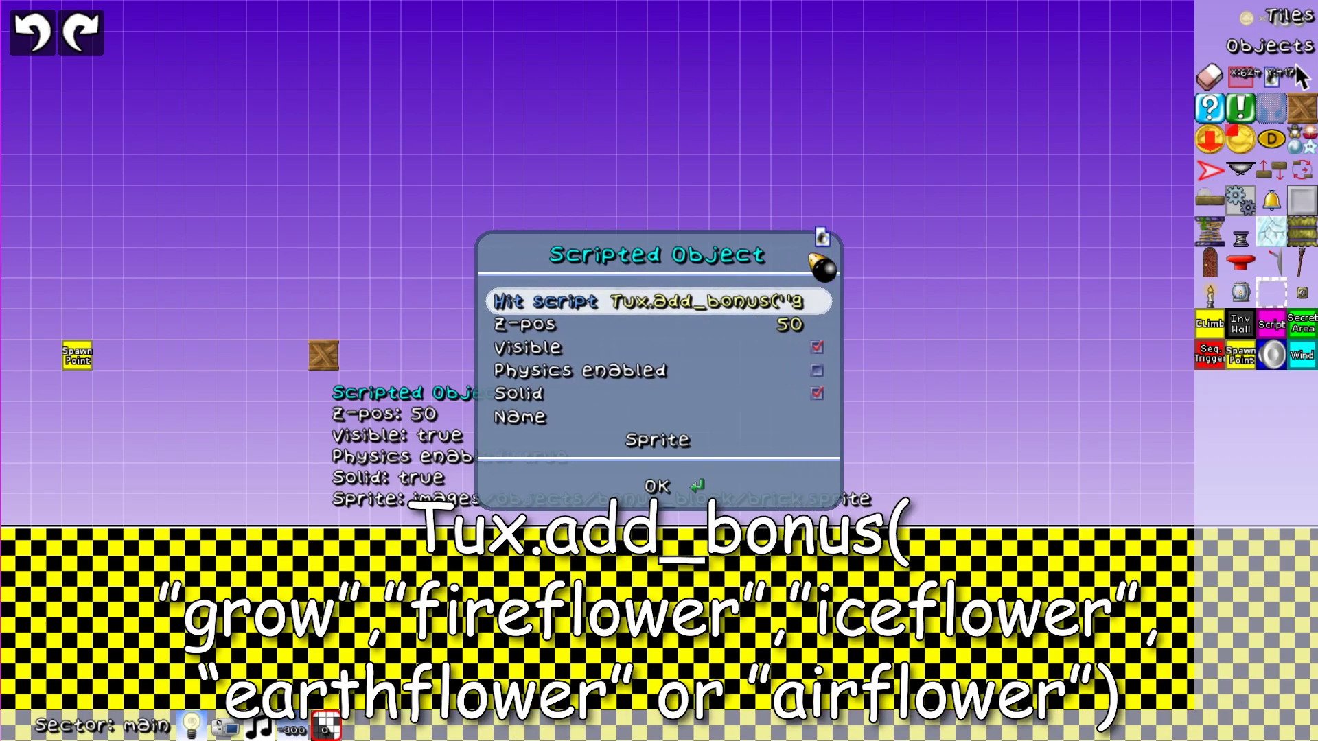
key(BackSpace)
key(BackSpace)
key(BackSpace)
key(BackSpace)
text(ow")M)
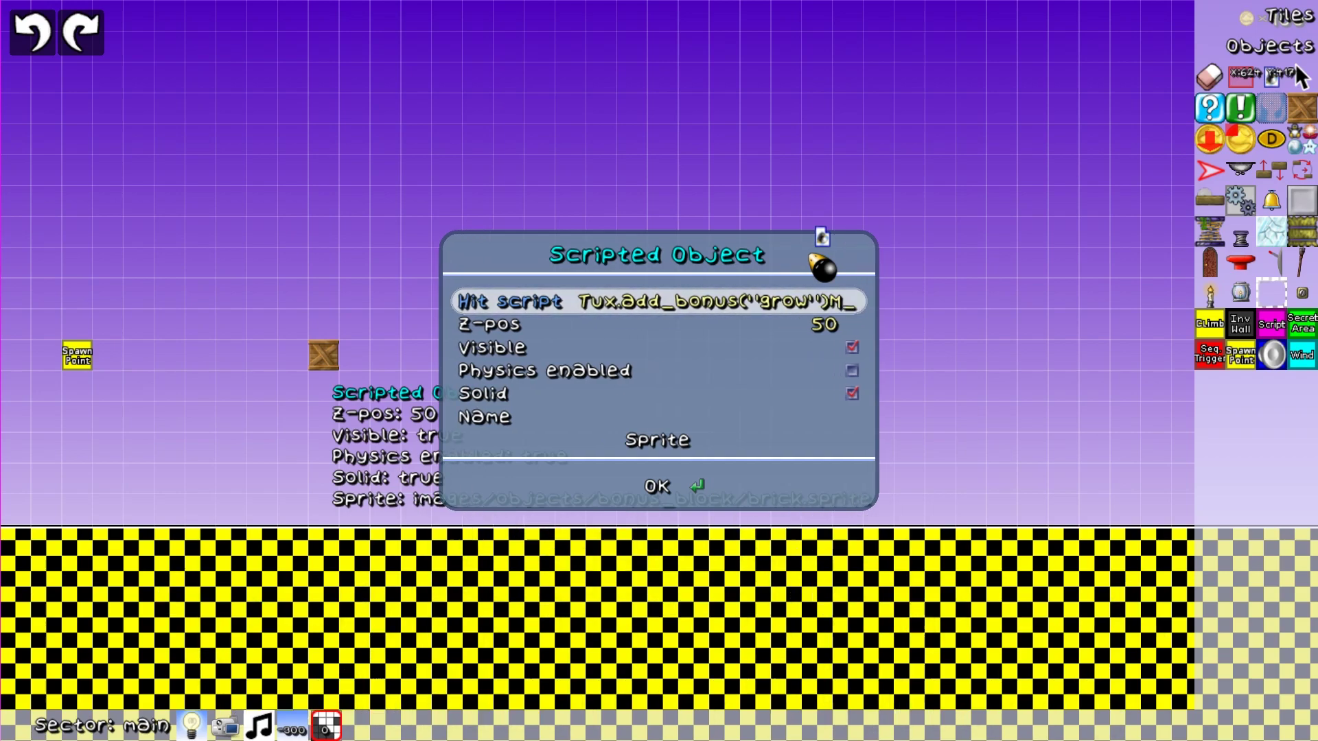
key(Down)
key(Down)
key(Down)
key(Down)
key(Down)
key(Down)
key(Down)
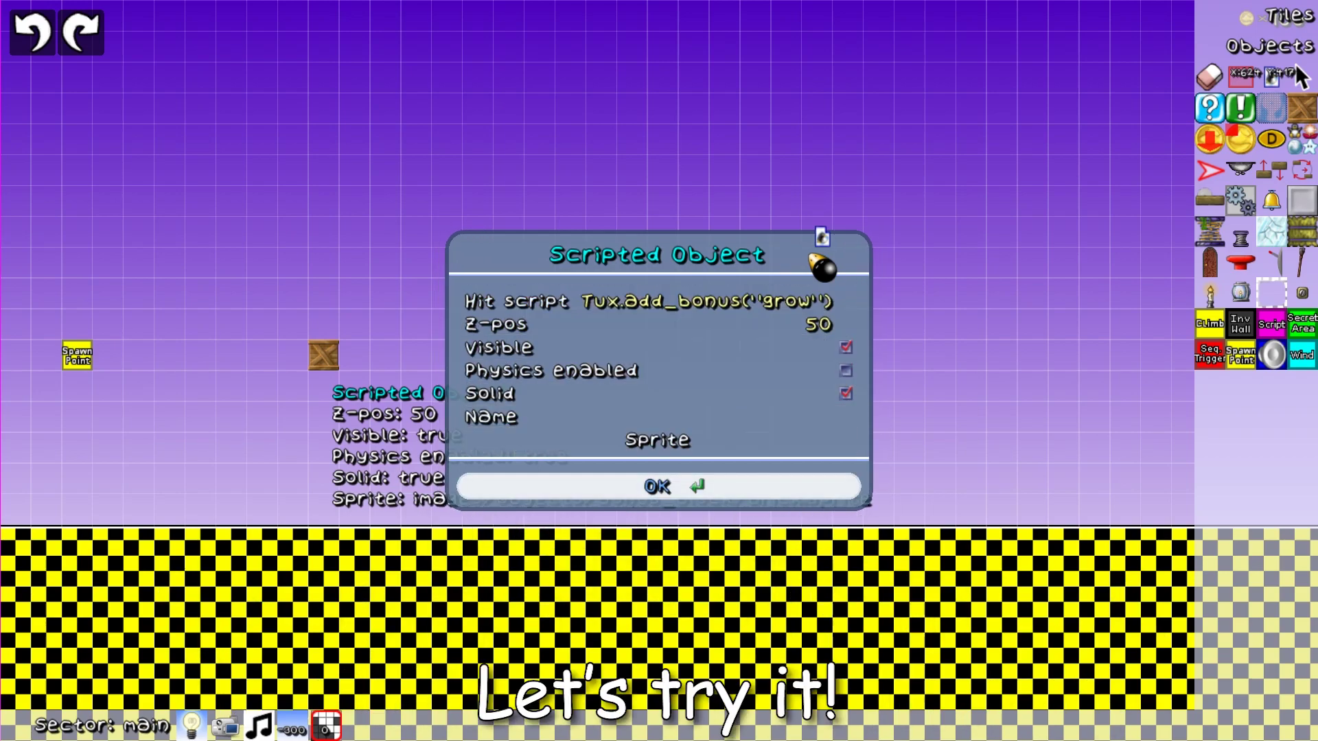
key(Return)
Step: Save and test the level by making Tux jump into the scripted block, and return to the editor
key(ctrl+s)
key(ctrl+t)
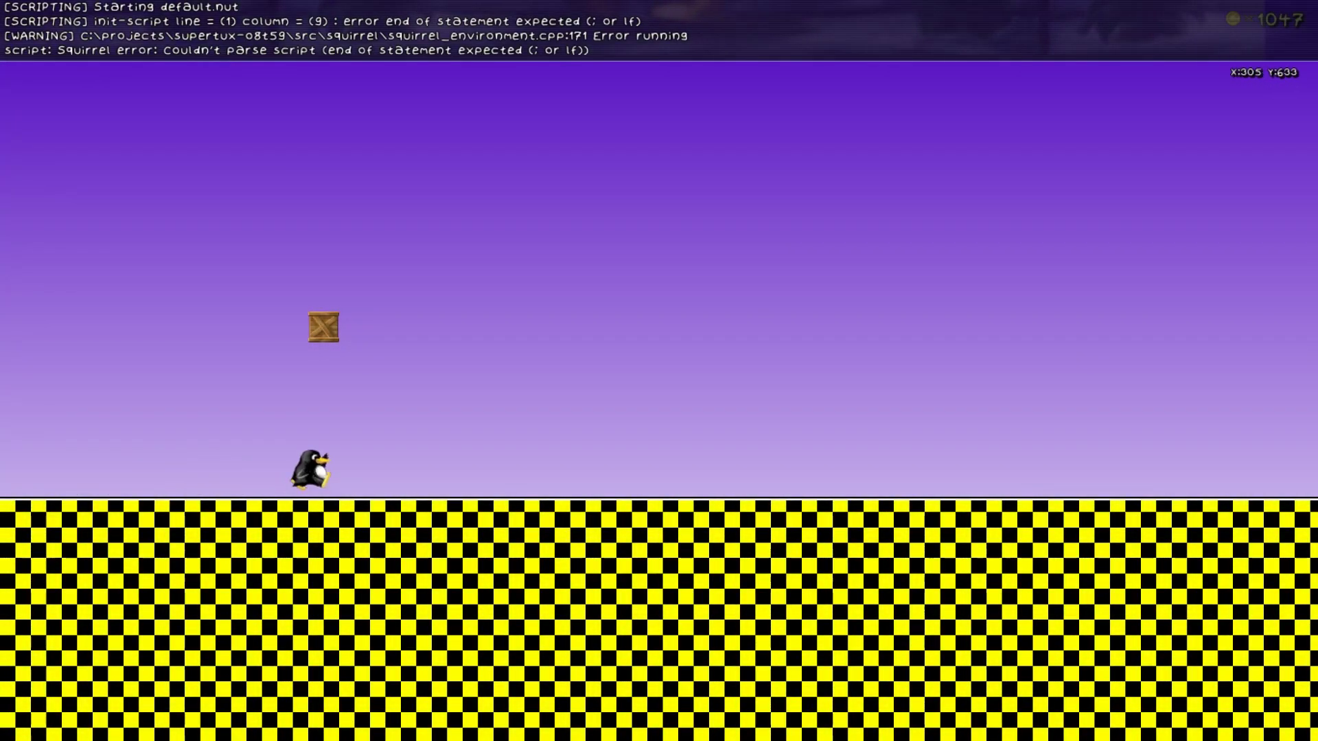
key(space)
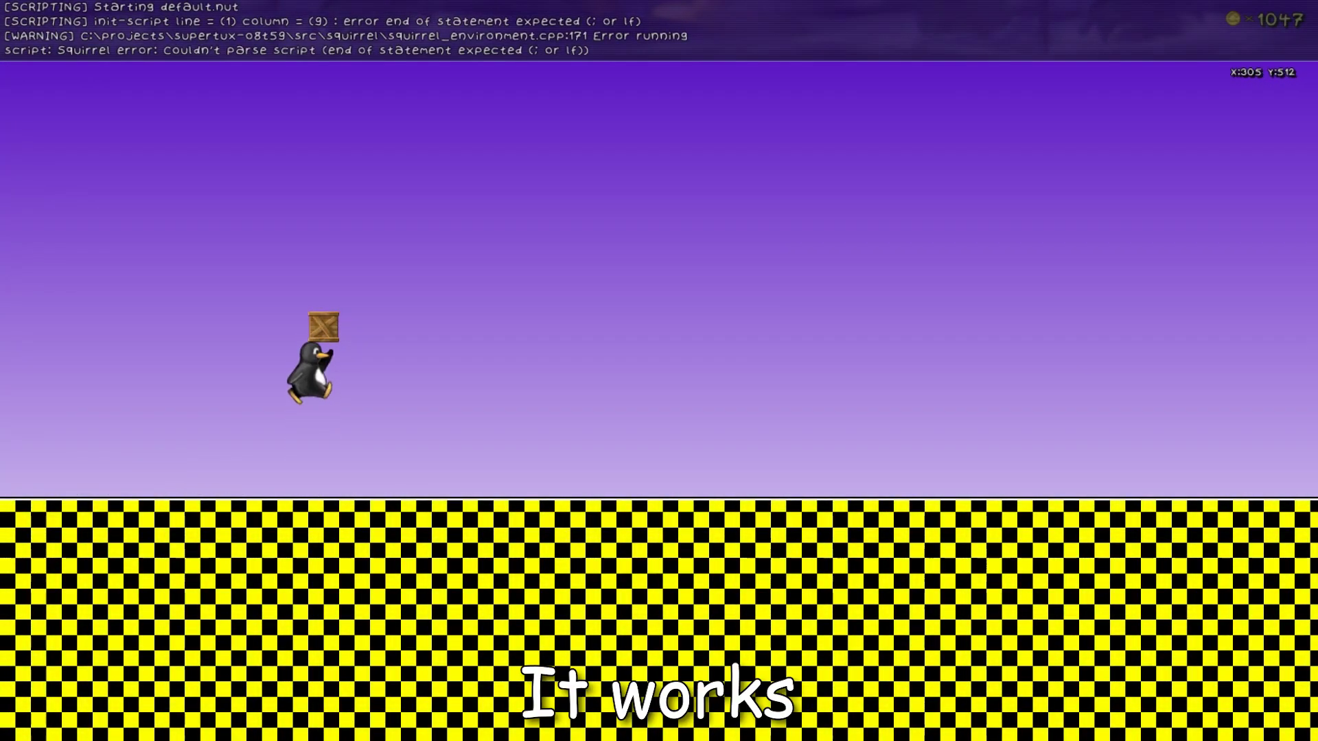
key(space)
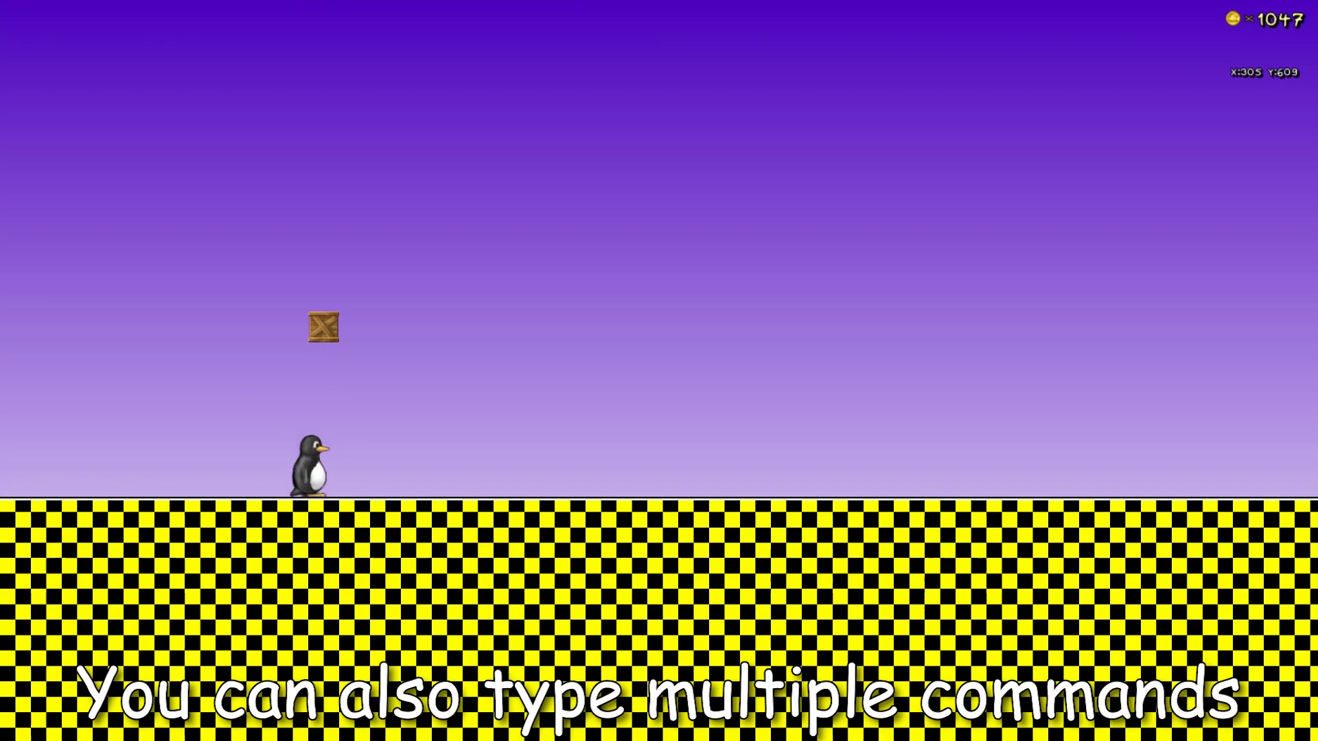
key(Escape)
key(Up)
key(Return)
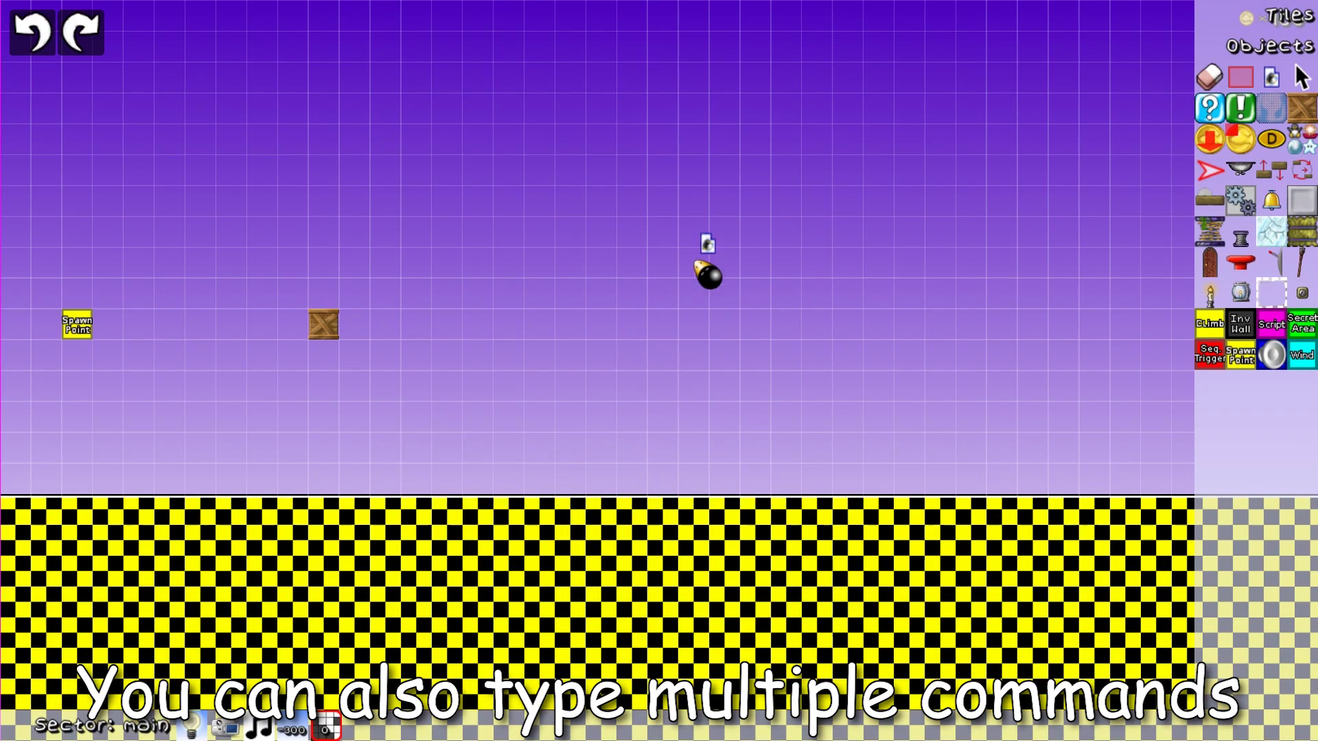
Step: Extend the scripted block's hit script to Tux.add_bonus("grow"); Tux.add_coins(100); and accept its settings
right_click(320, 330)
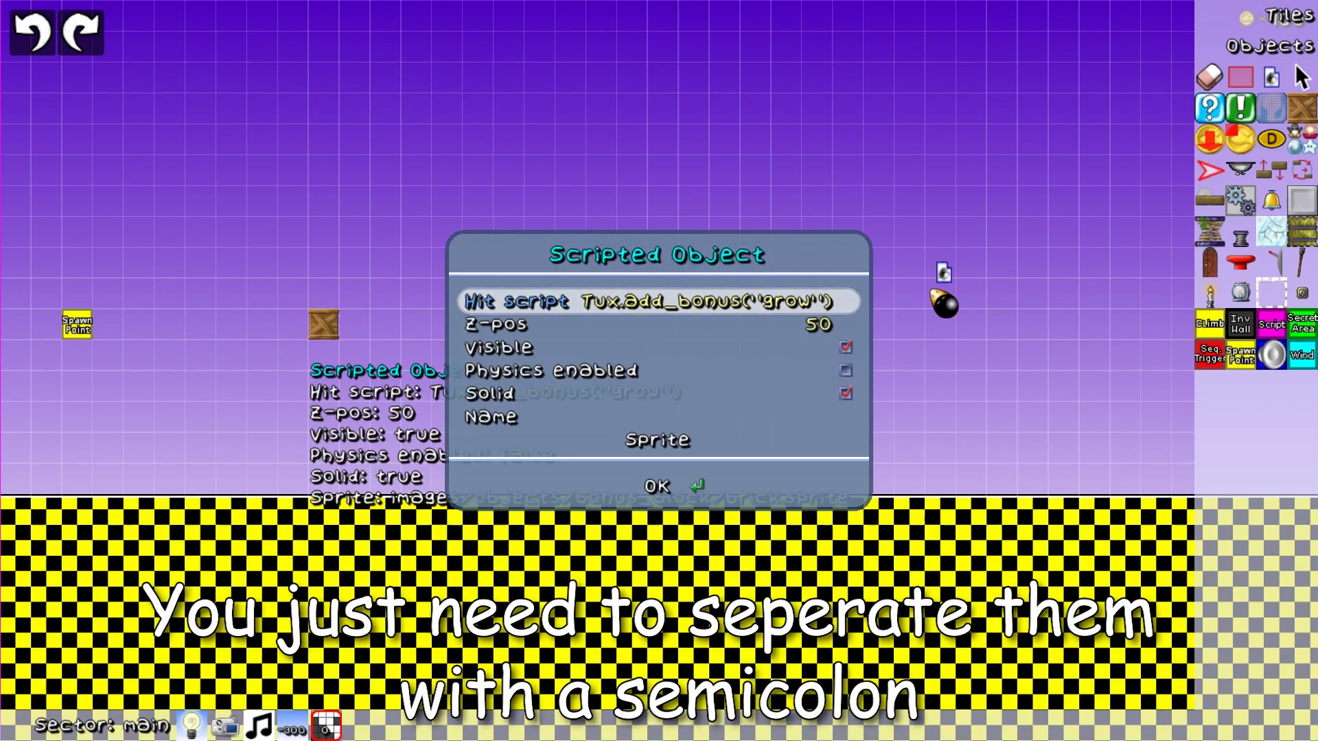
text(;)
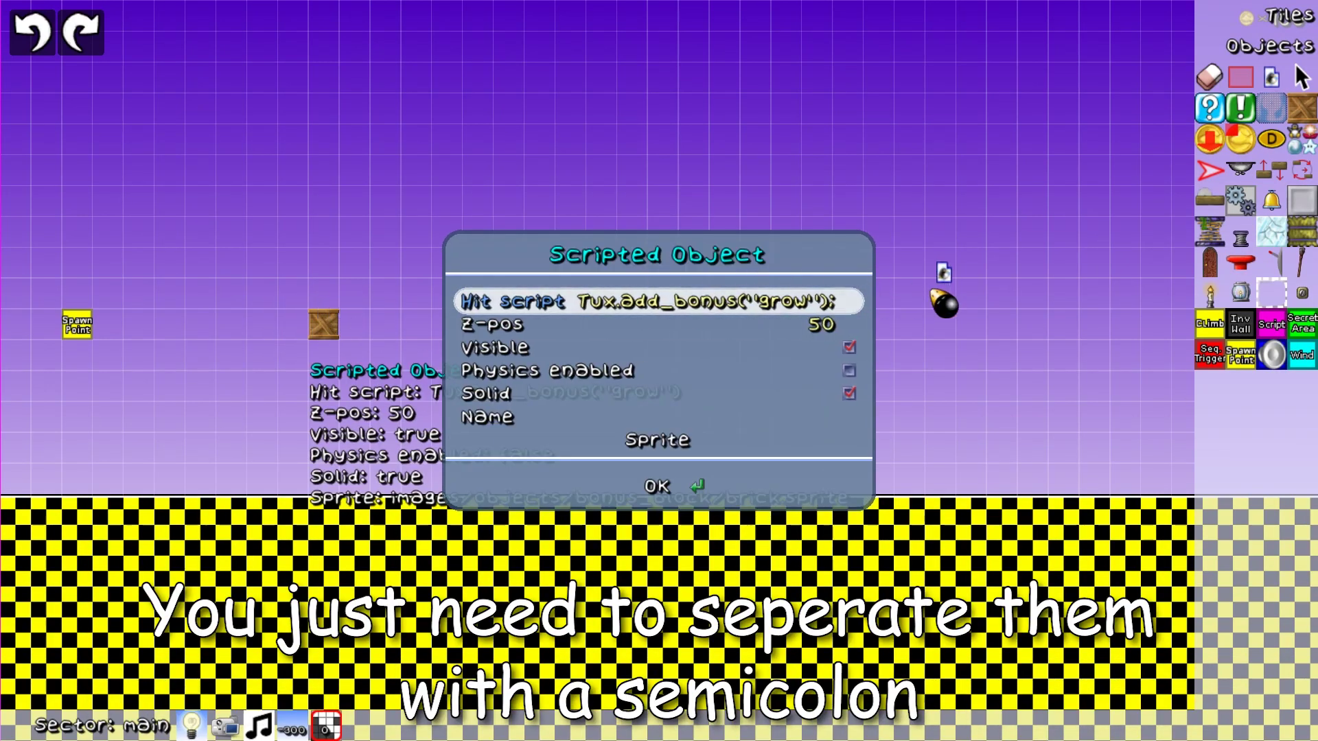
text( Tux.)
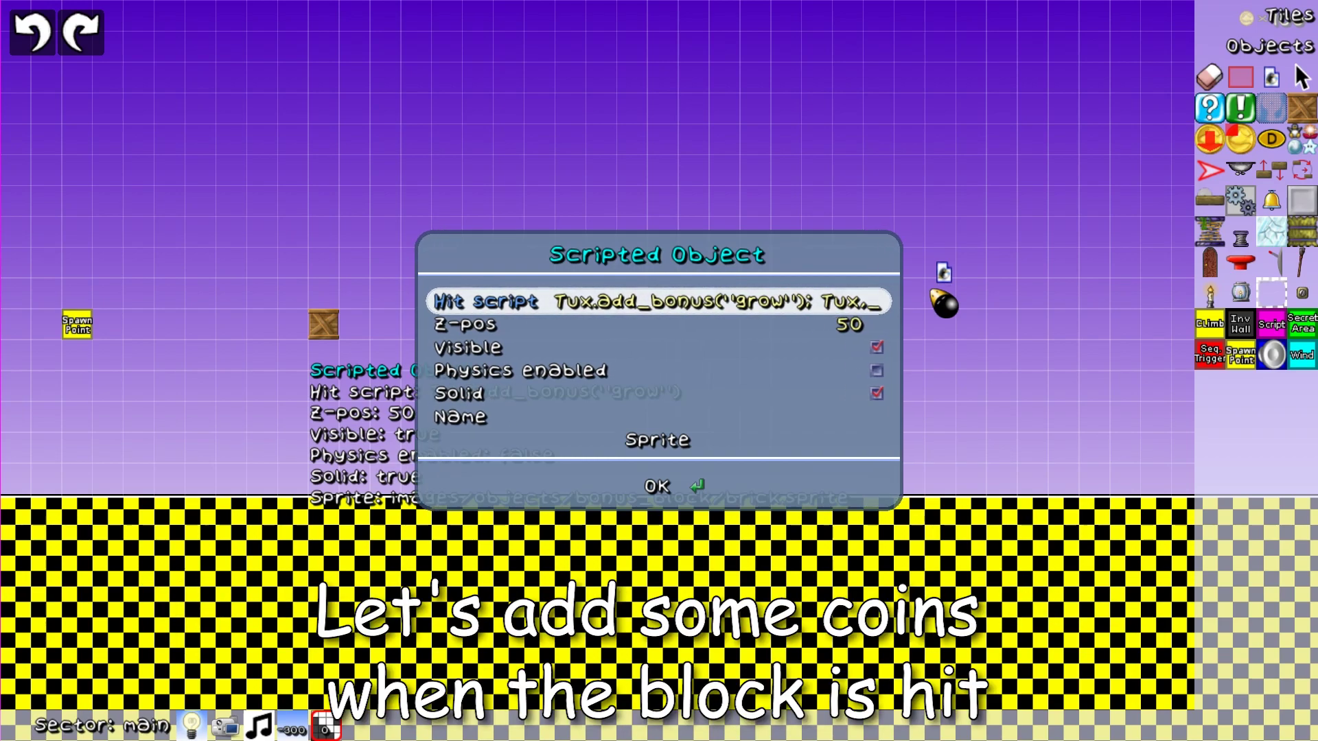
text(add_coins)
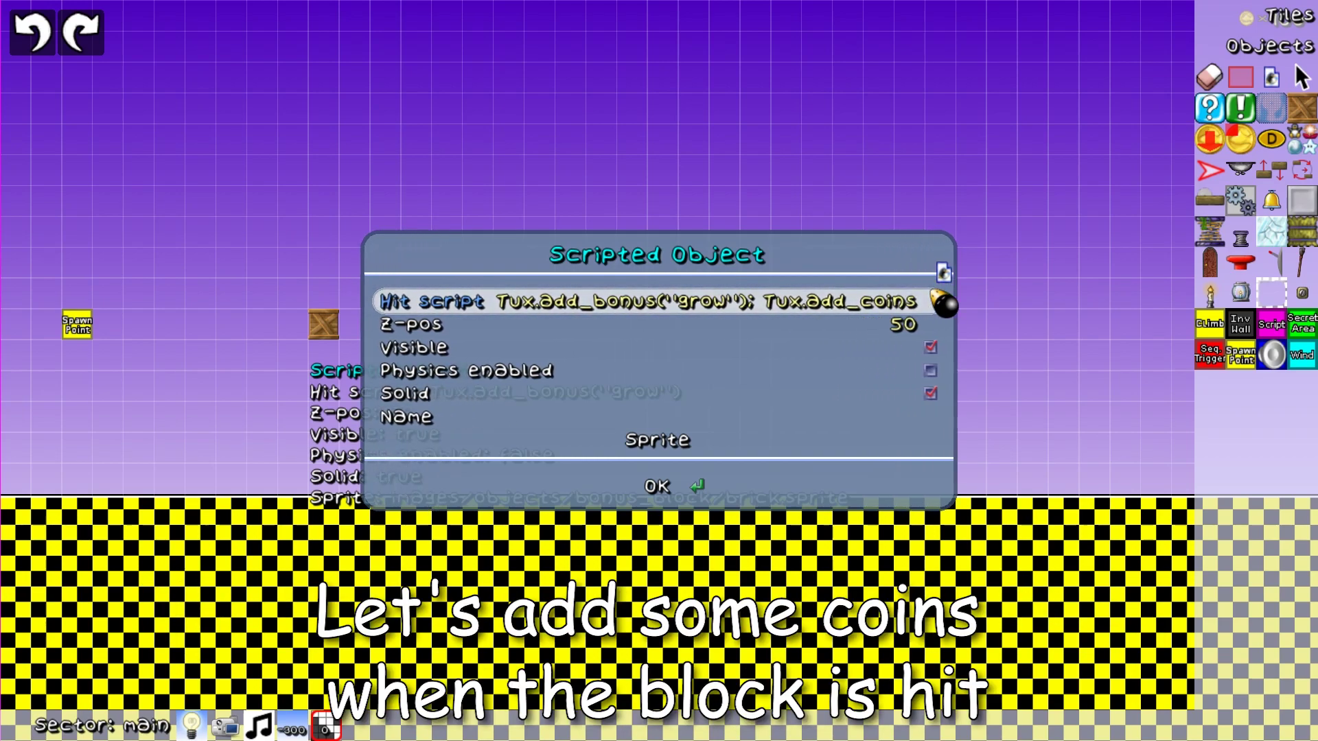
text((1)
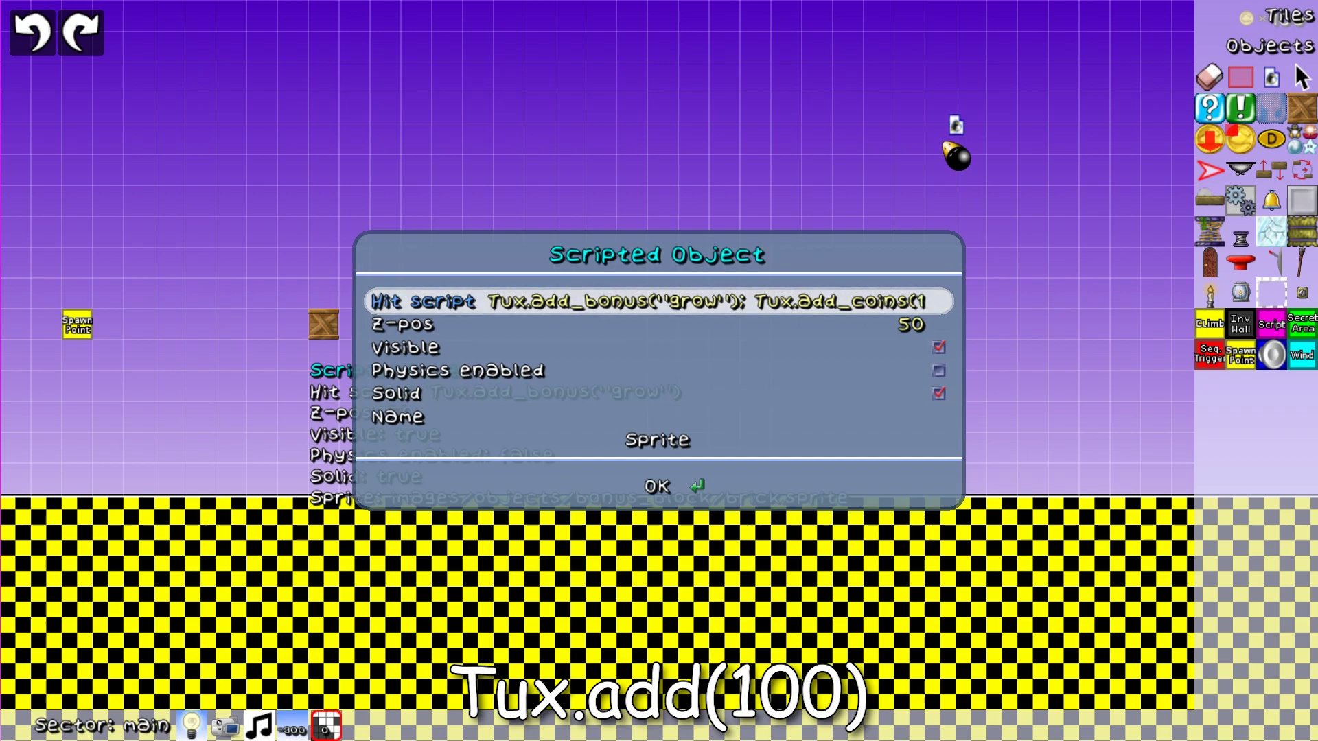
text(00);)
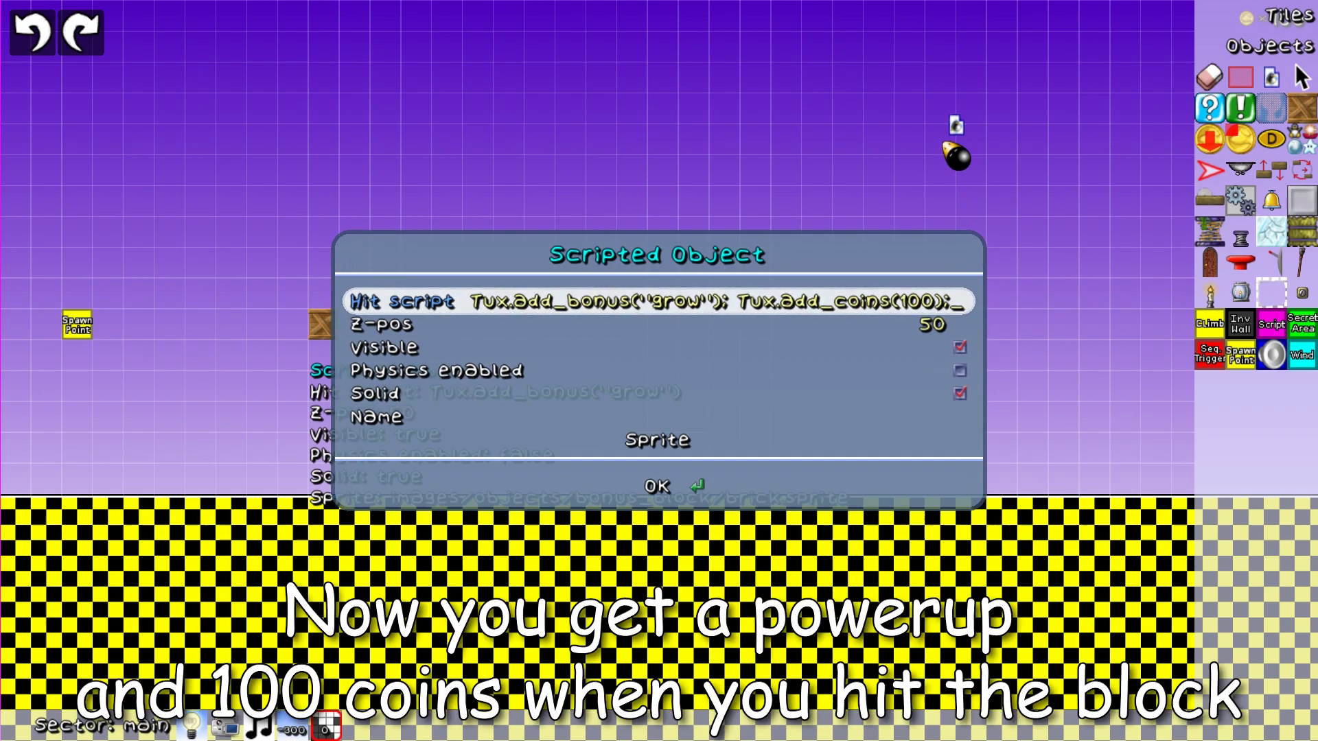
key(Down)
key(Down)
key(Down)
key(Down)
key(Down)
key(Down)
key(Down)
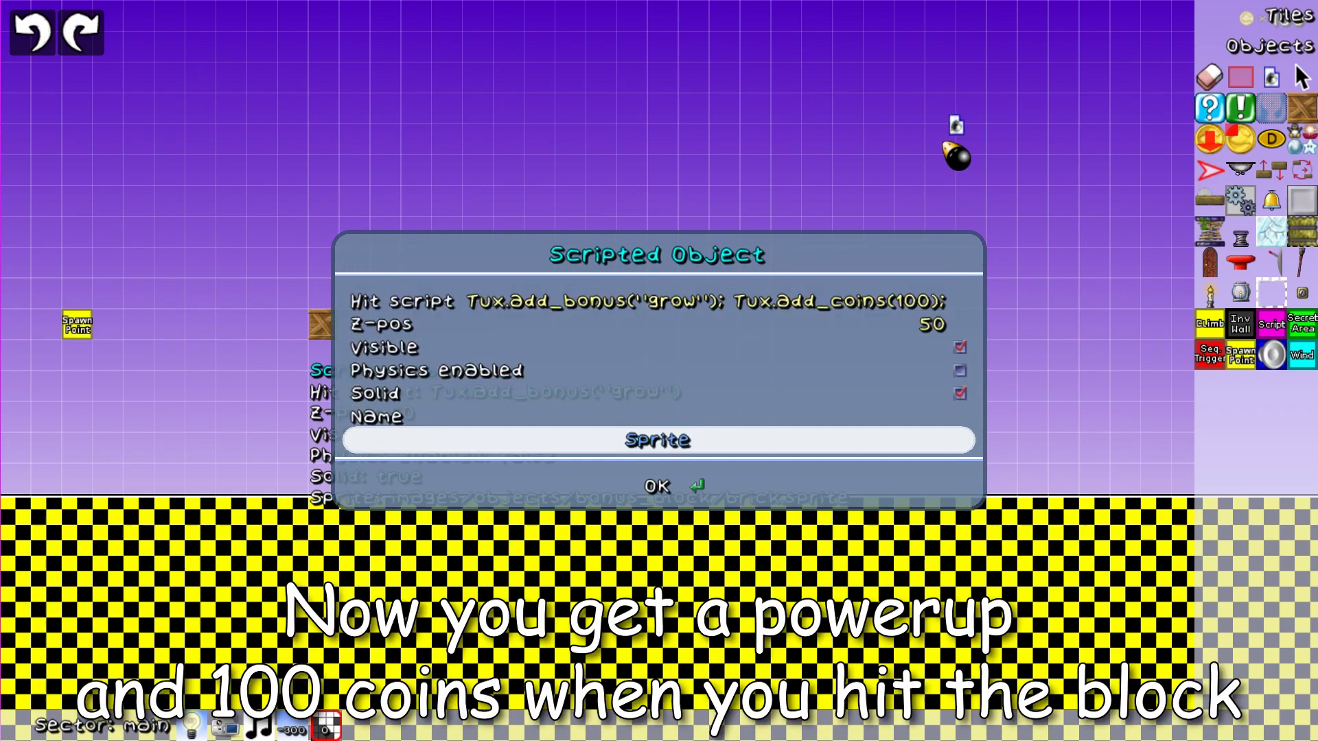
key(Return)
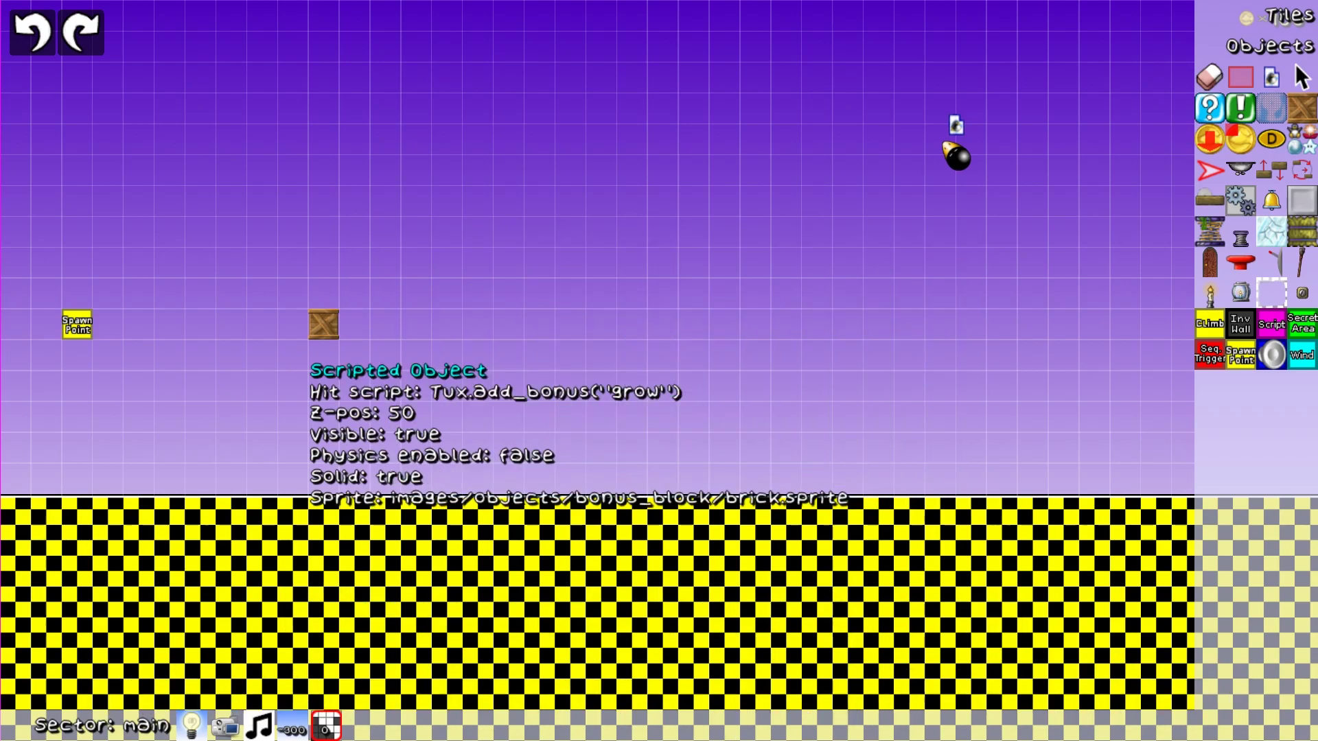
Step: Save the level and test it by making Tux jump into the block from below
key(ctrl+s)
key(ctrl+t)
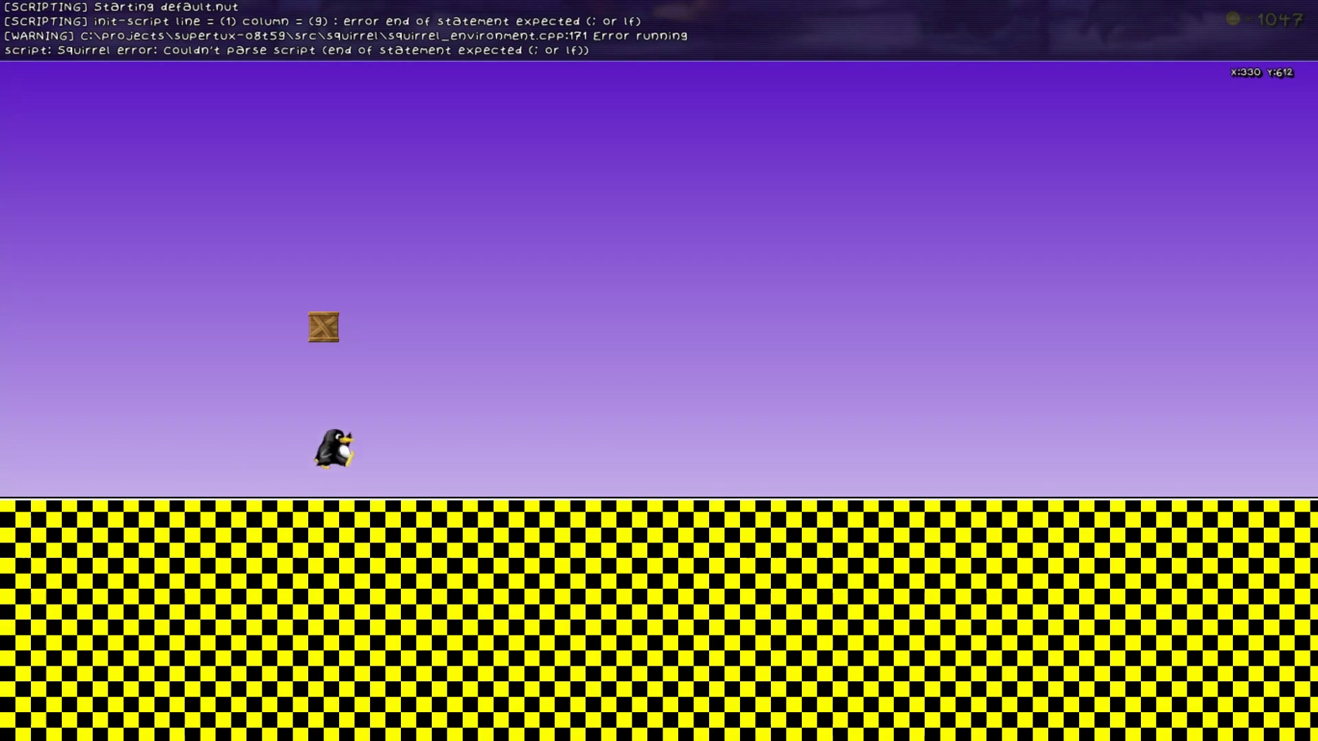
key(space)
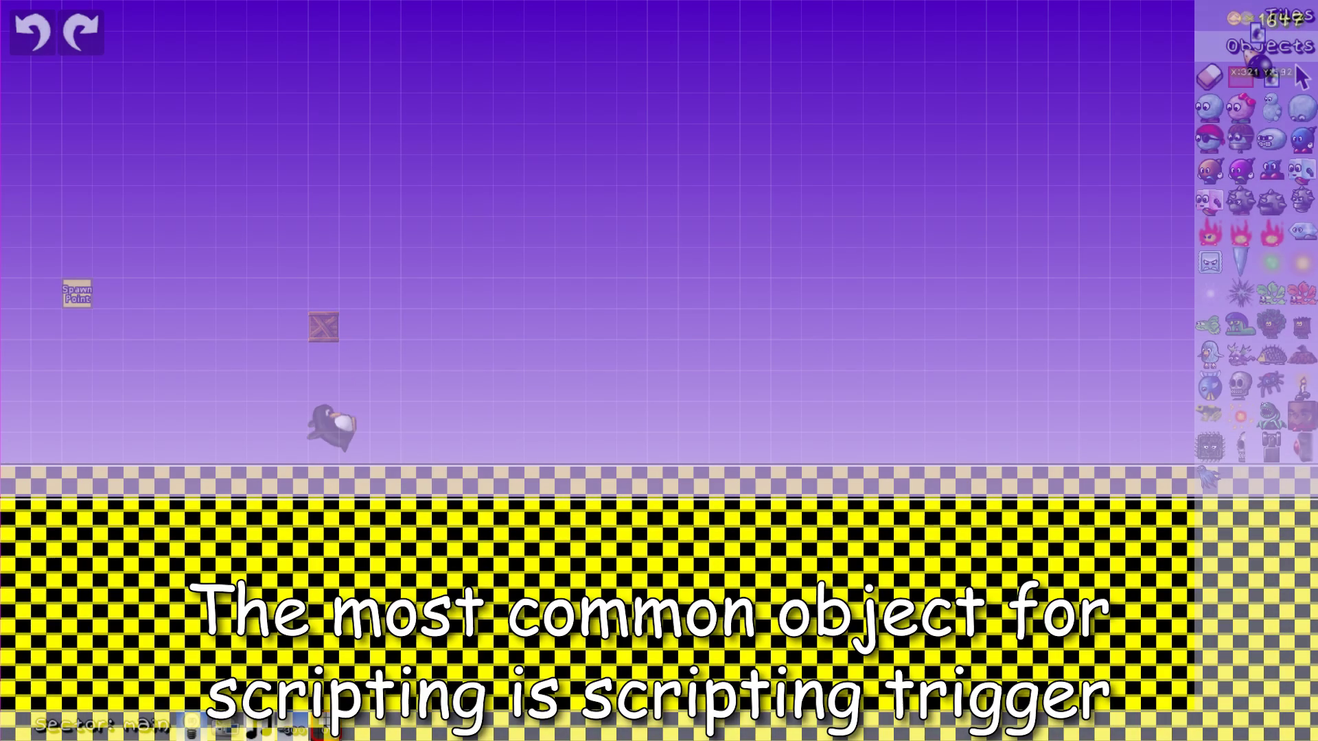
Step: Place a script trigger from the Environment objects above the ground and stretch it to about 286 by 381
click(1270, 46)
click(714, 369)
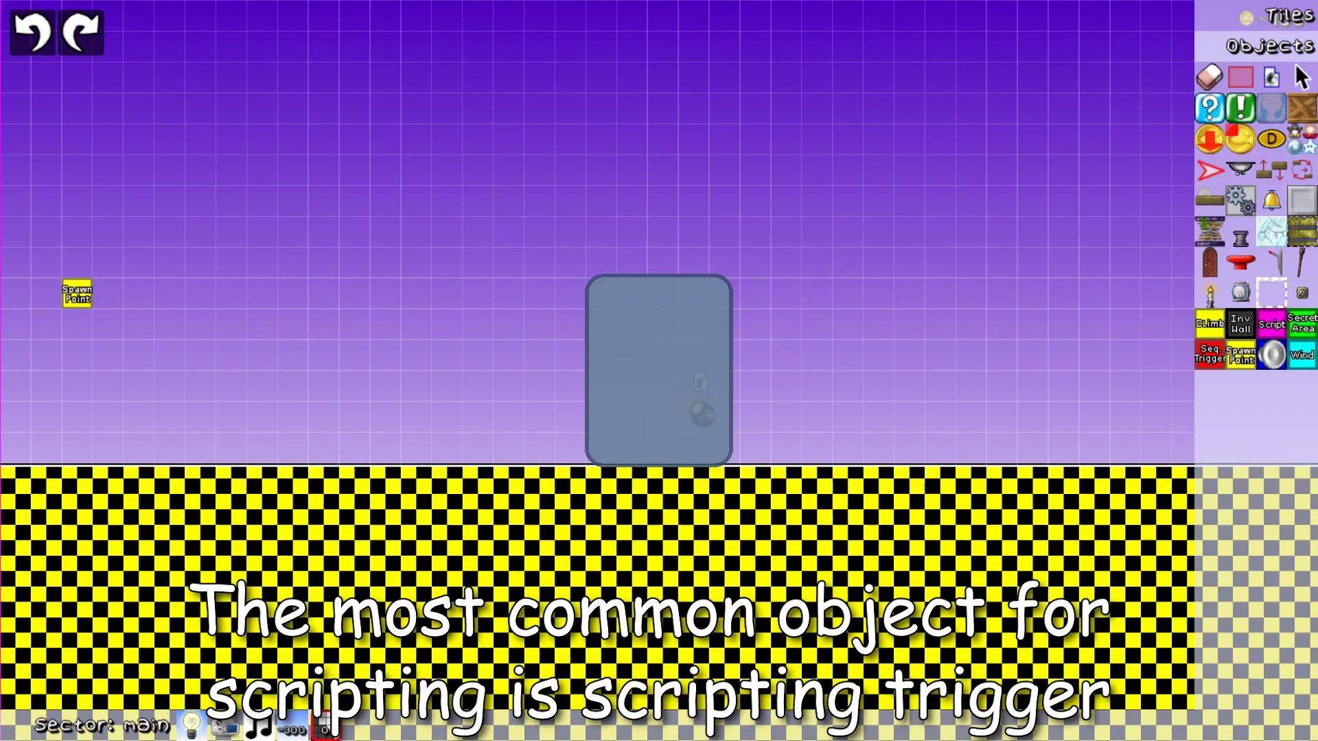
click(1264, 330)
click(405, 209)
drag(419, 219, 595, 549)
Step: Set the script trigger's script to a Tux.add_coins command and accept it
right_click(545, 308)
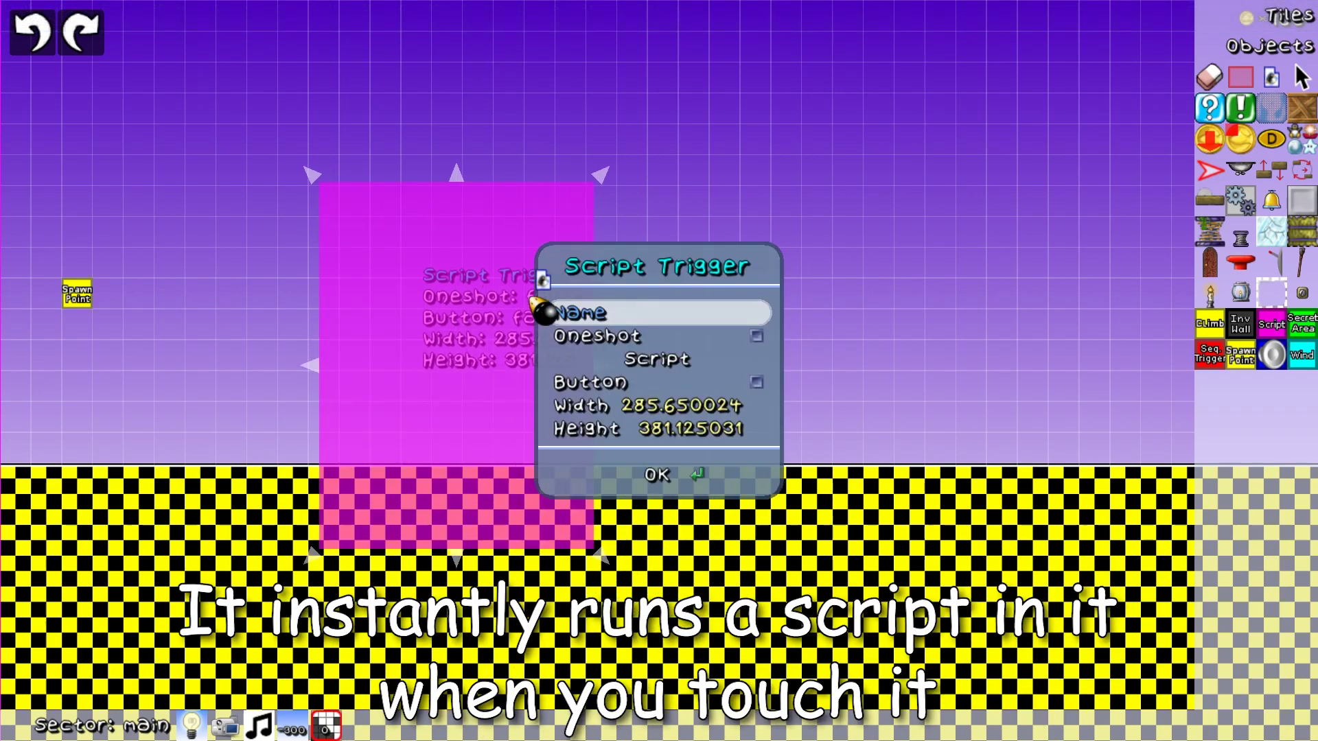
click(706, 350)
text(Tux.add)
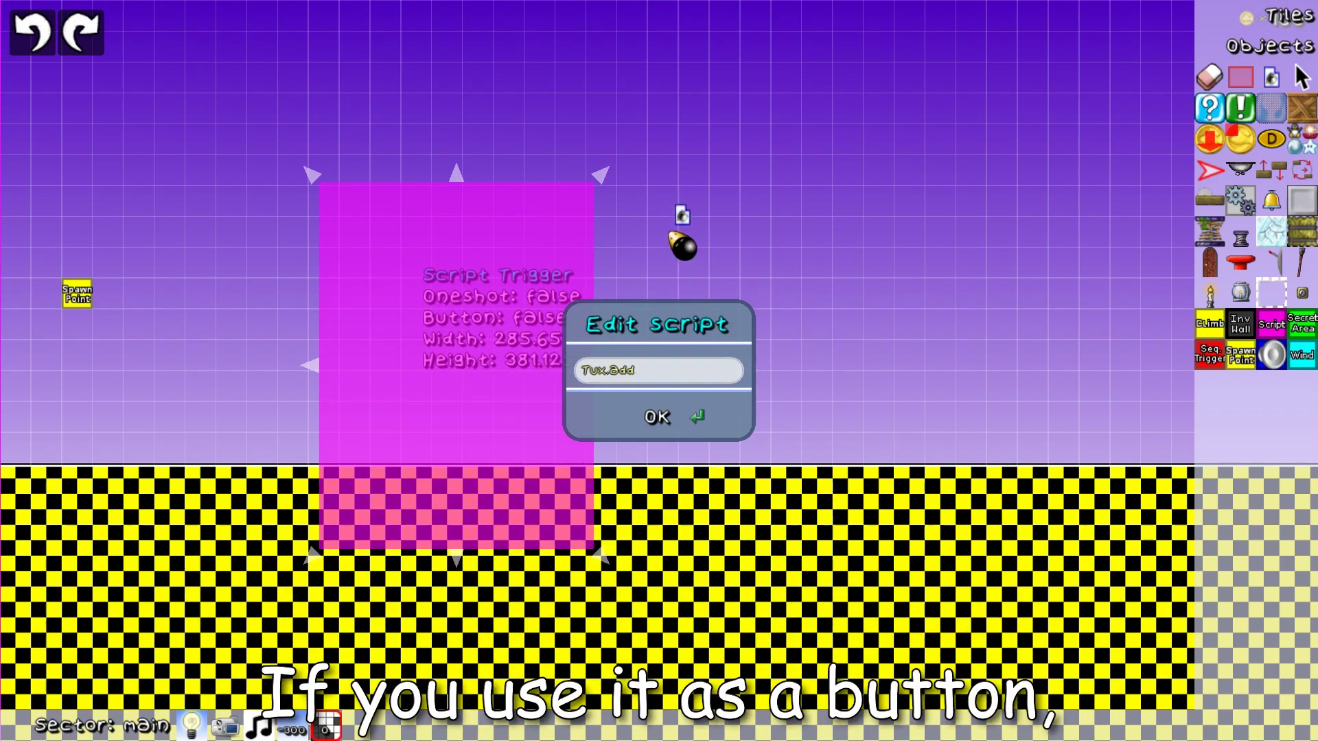
text(_coins(199)
key(Down)
key(Return)
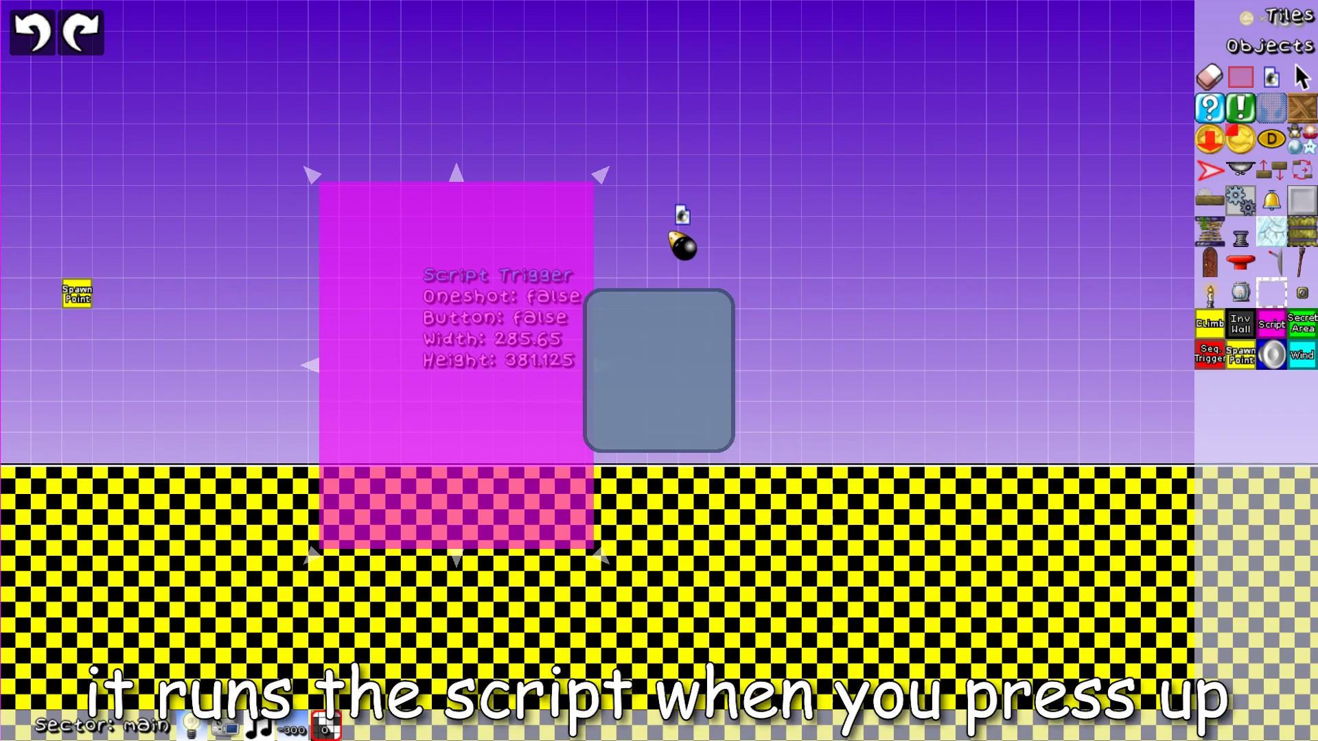
Step: Add a second script trigger, about 288 by 323, beside the first as a button running Tux.add_bonus("fireflower");
click(718, 227)
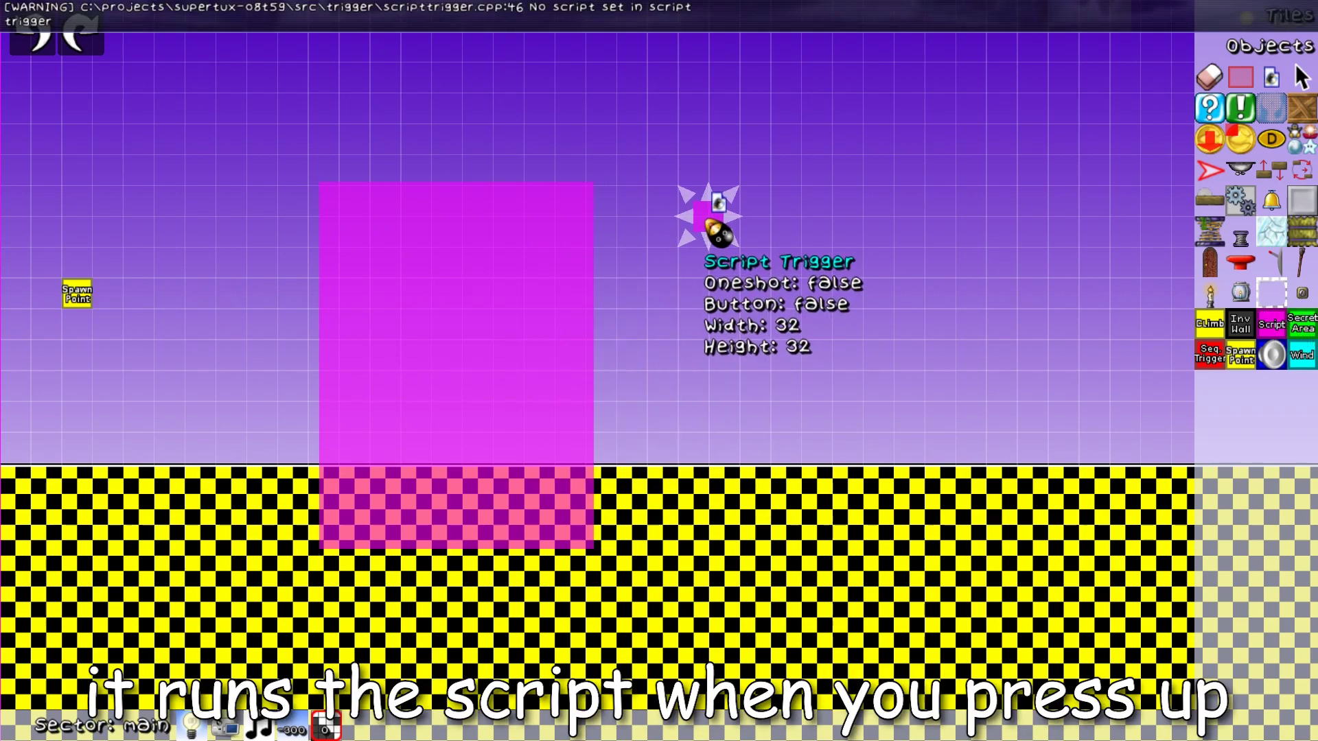
drag(727, 233, 964, 501)
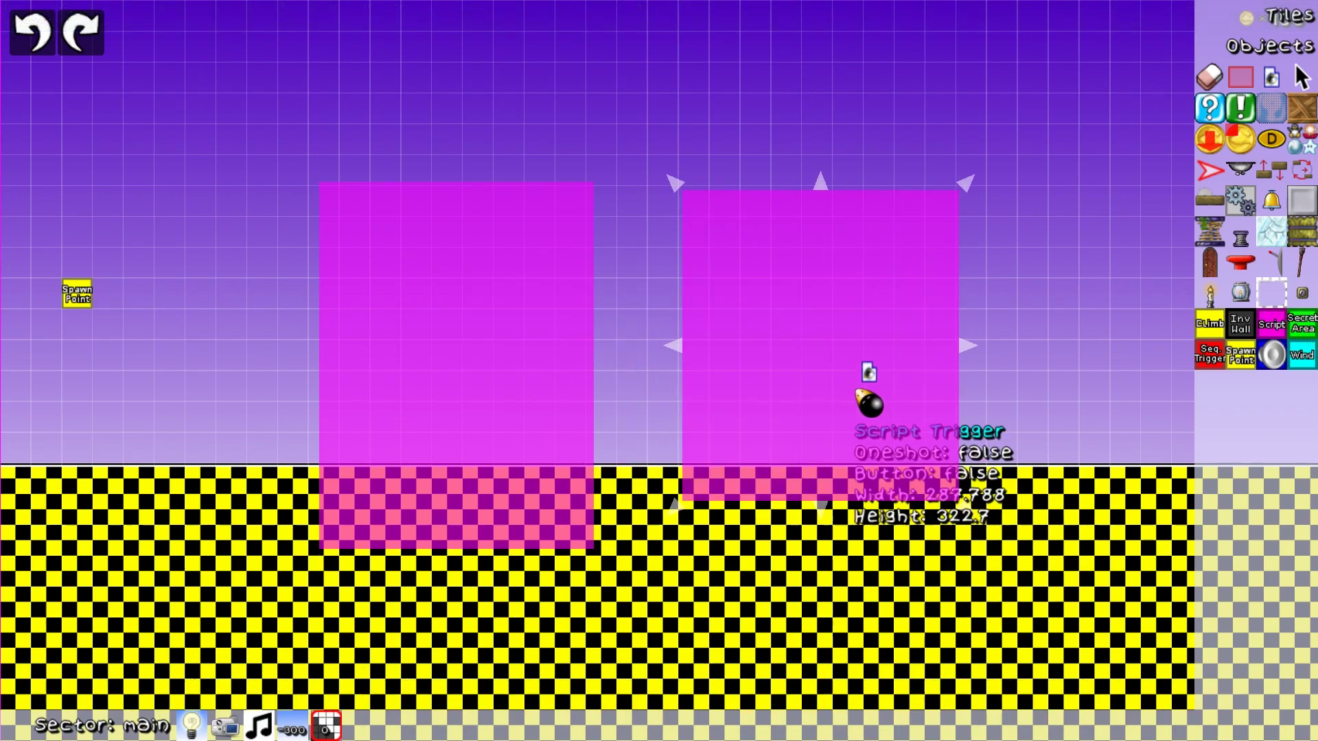
right_click(868, 395)
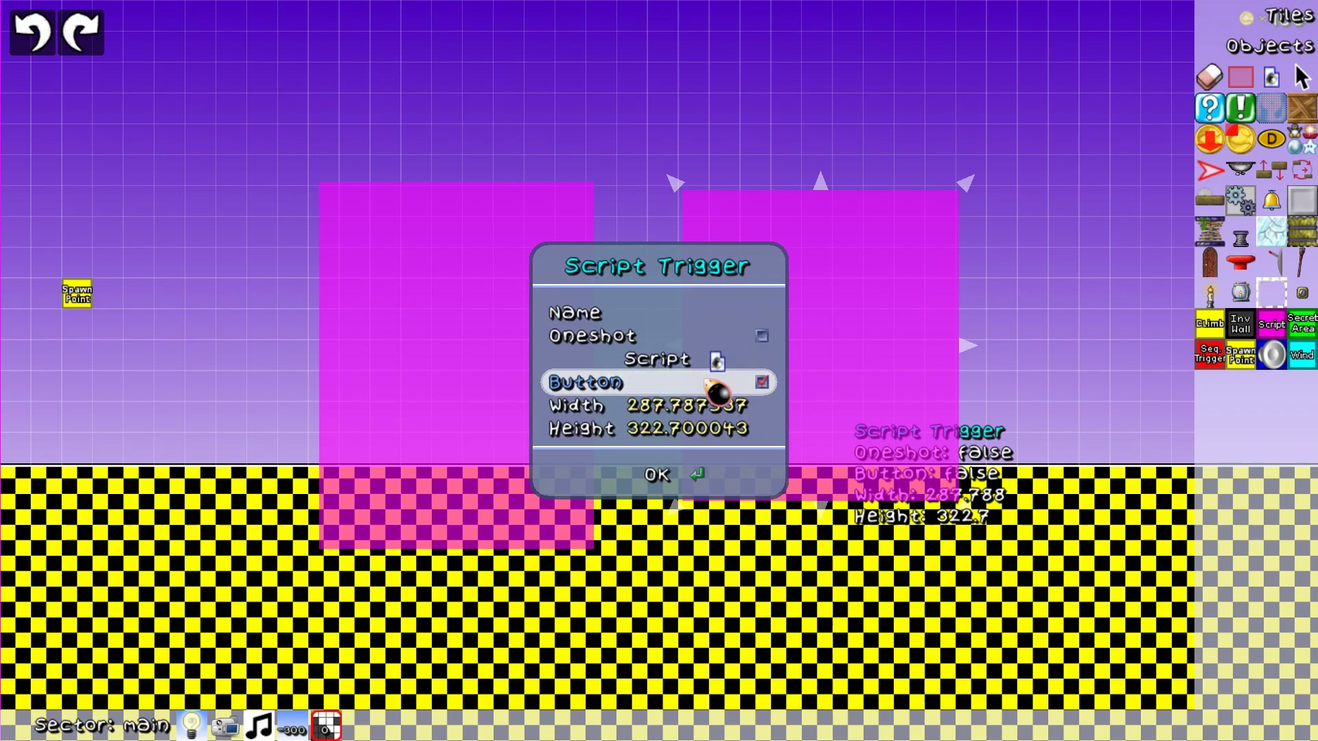
click(716, 361)
text(Tux.add_bonu)
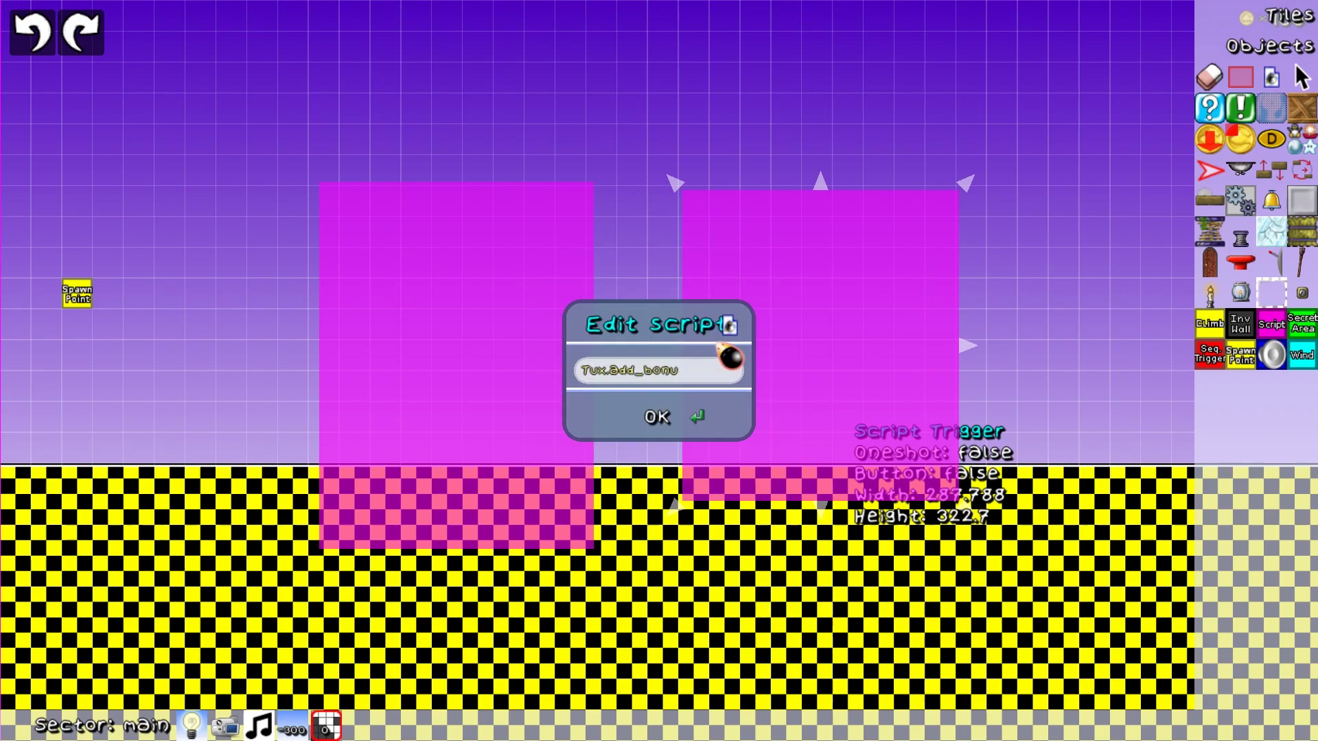
text(s("fireflower");)
key(Return)
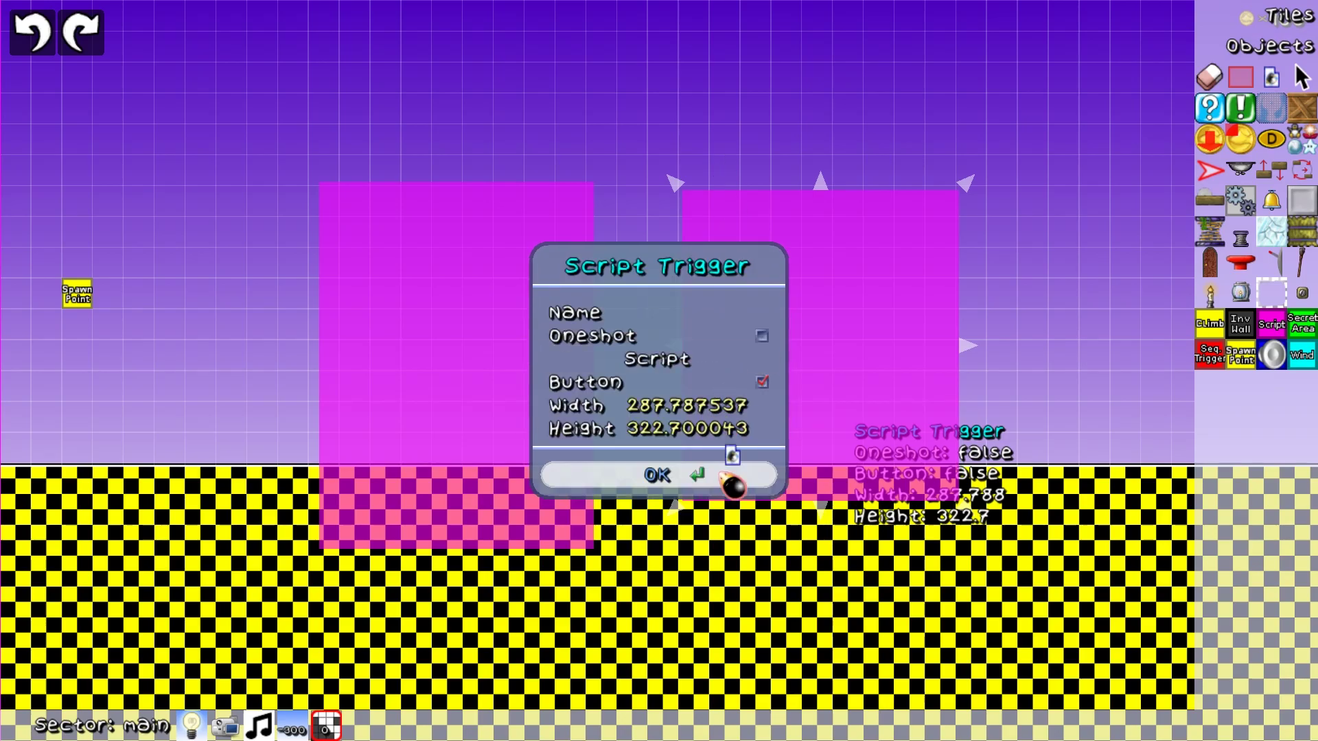
click(729, 480)
Step: Test the level by moving Tux back and forth through the script trigger areas
key(ctrl+t)
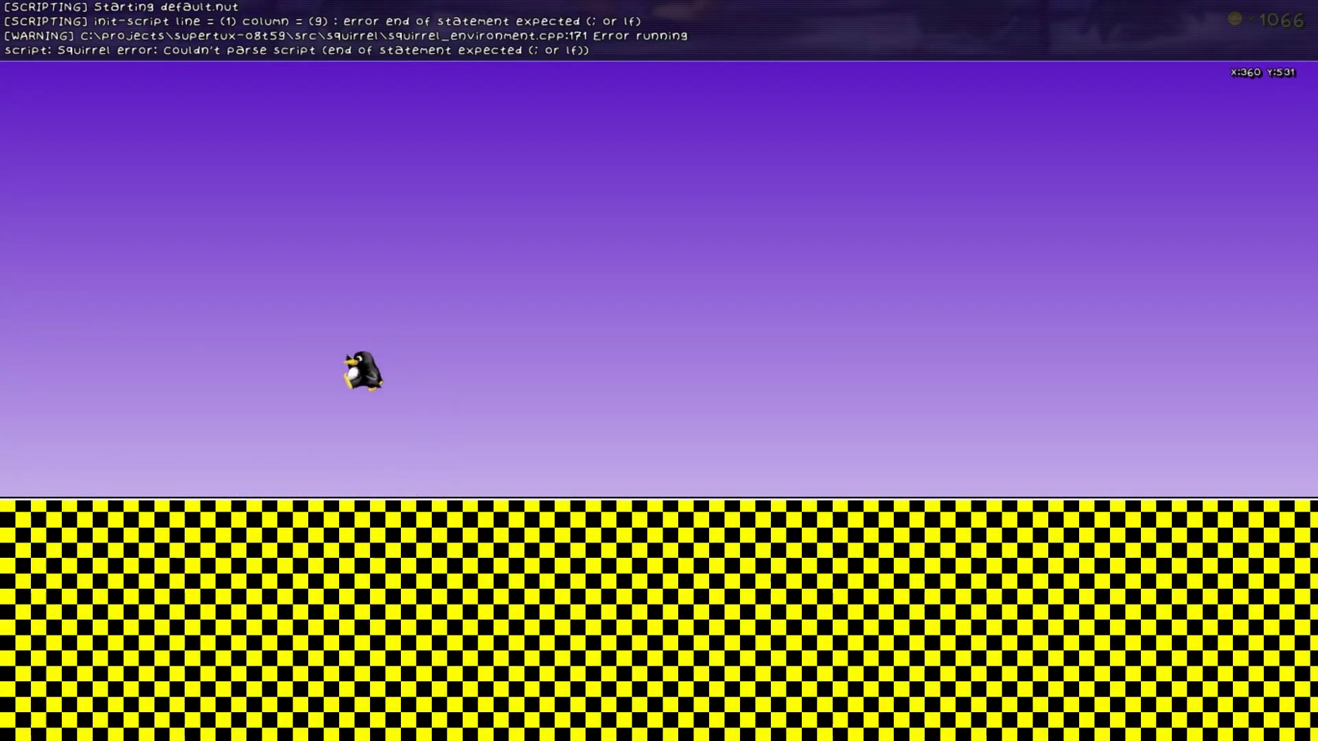
key(Left)
key(Right)
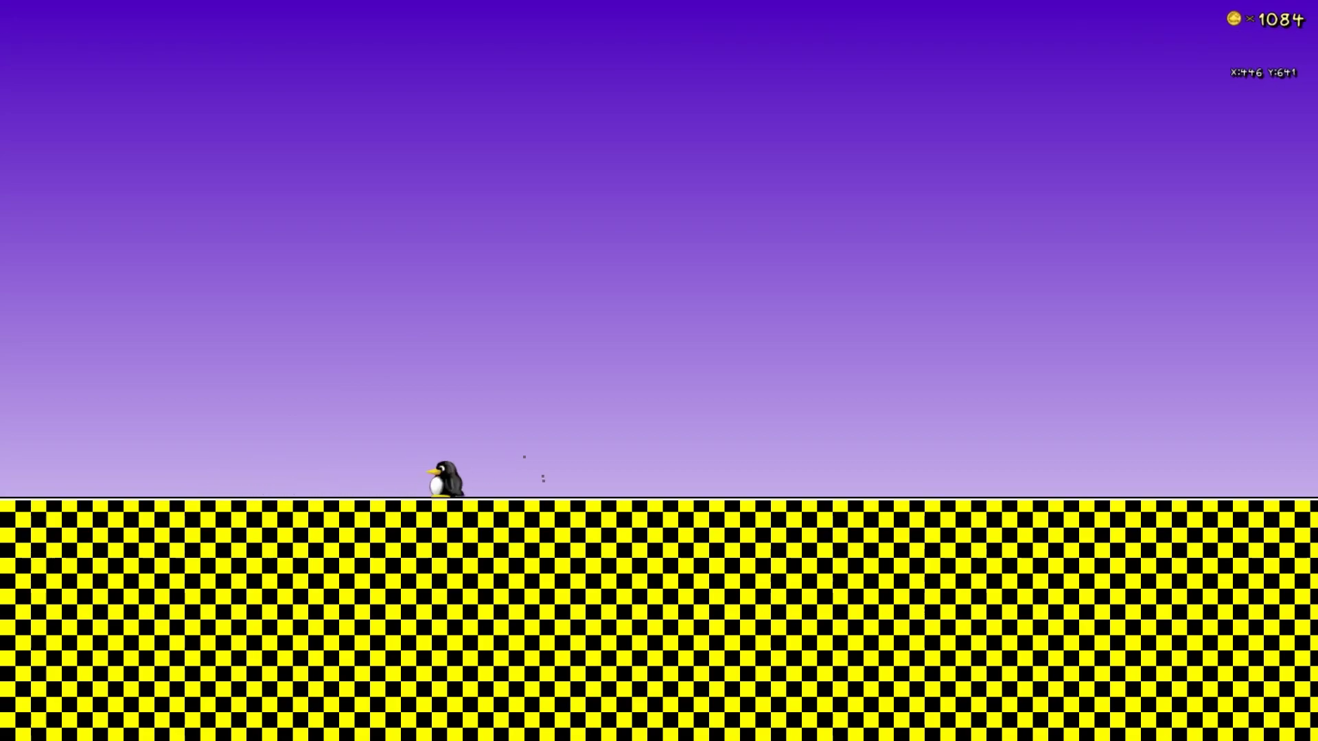
key(Right)
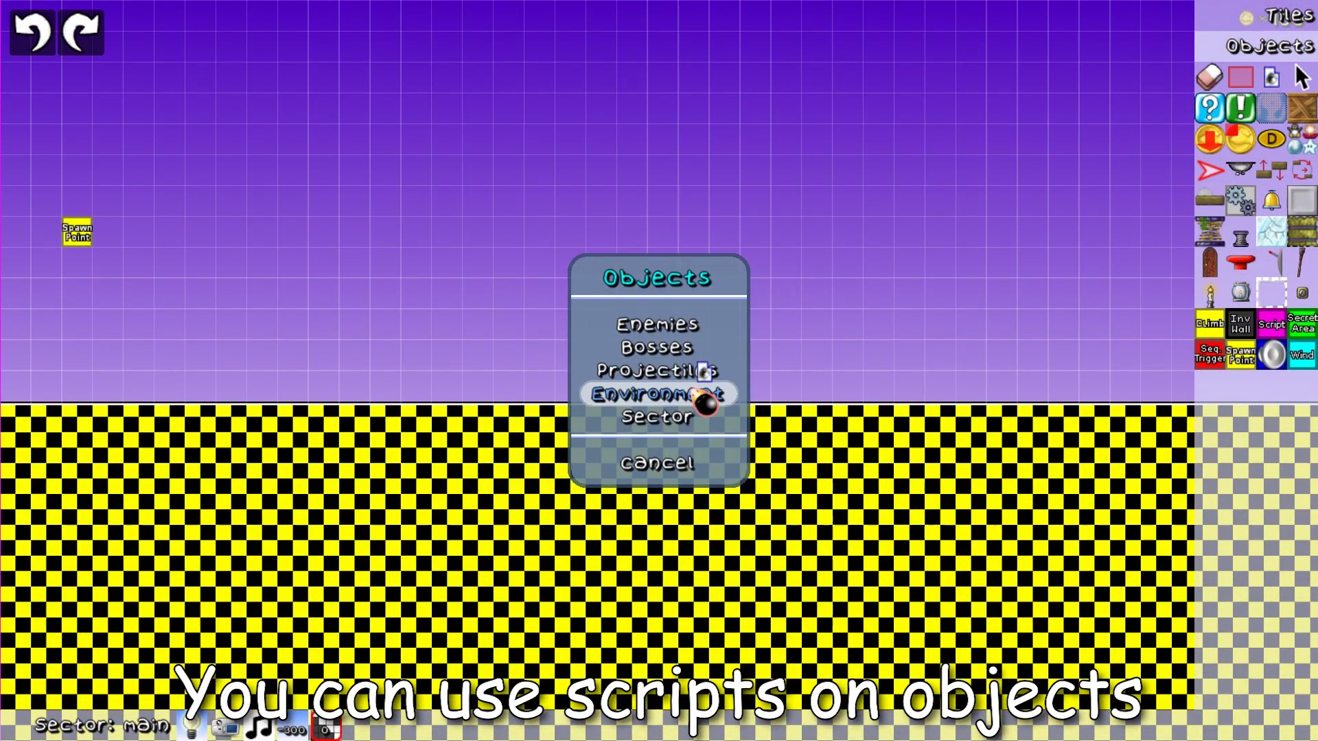
Step: Place a candle from the Environment objects on the ground to the right of the spawn point
click(697, 393)
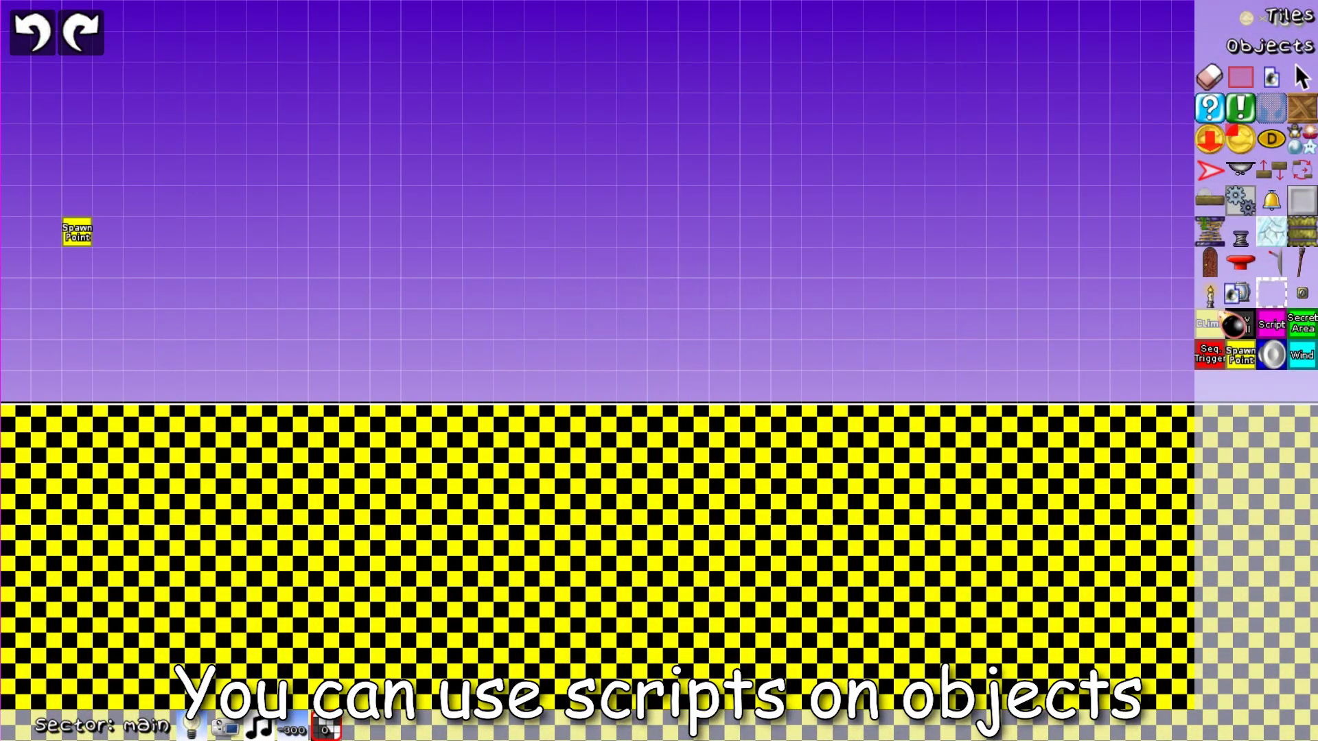
click(1219, 303)
drag(541, 347, 418, 395)
click(429, 374)
Step: Turn off the candle's burning and flicker options and name it candle1
right_click(429, 375)
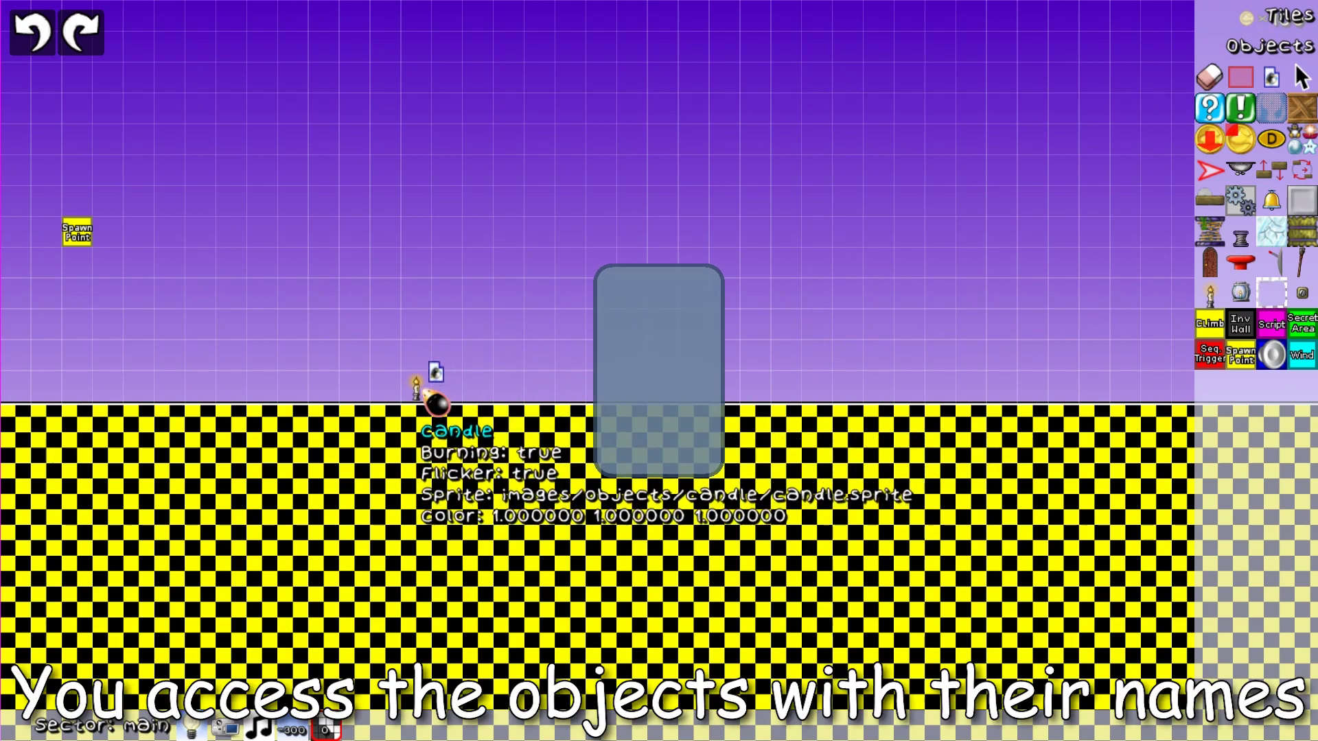
click(661, 324)
click(658, 347)
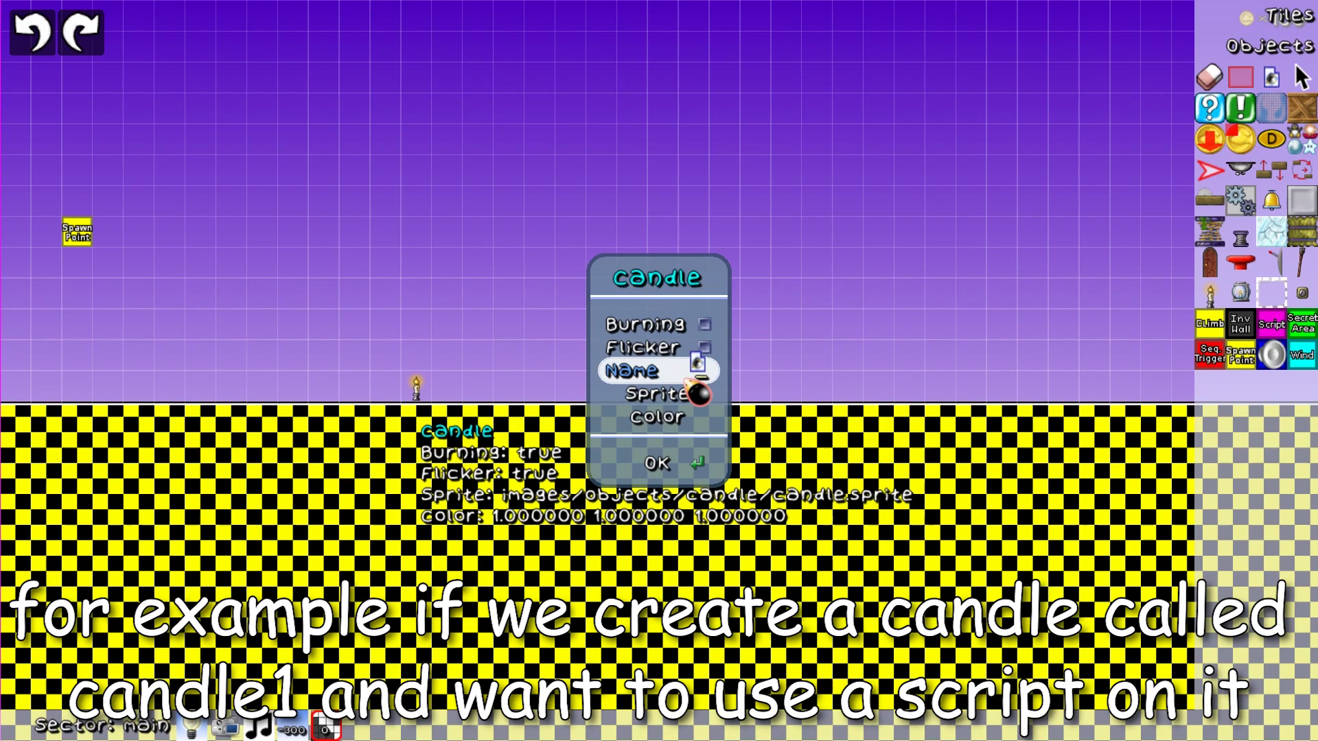
text(candle1)
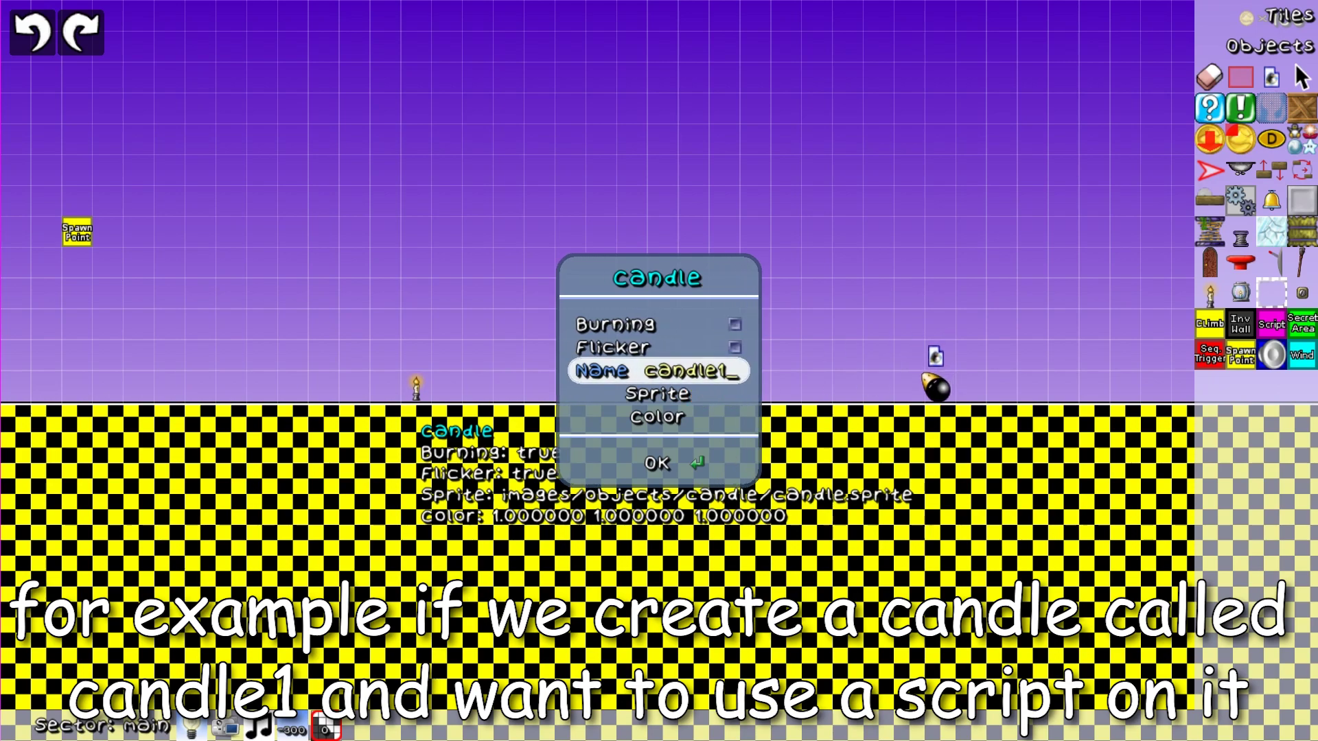
click(665, 459)
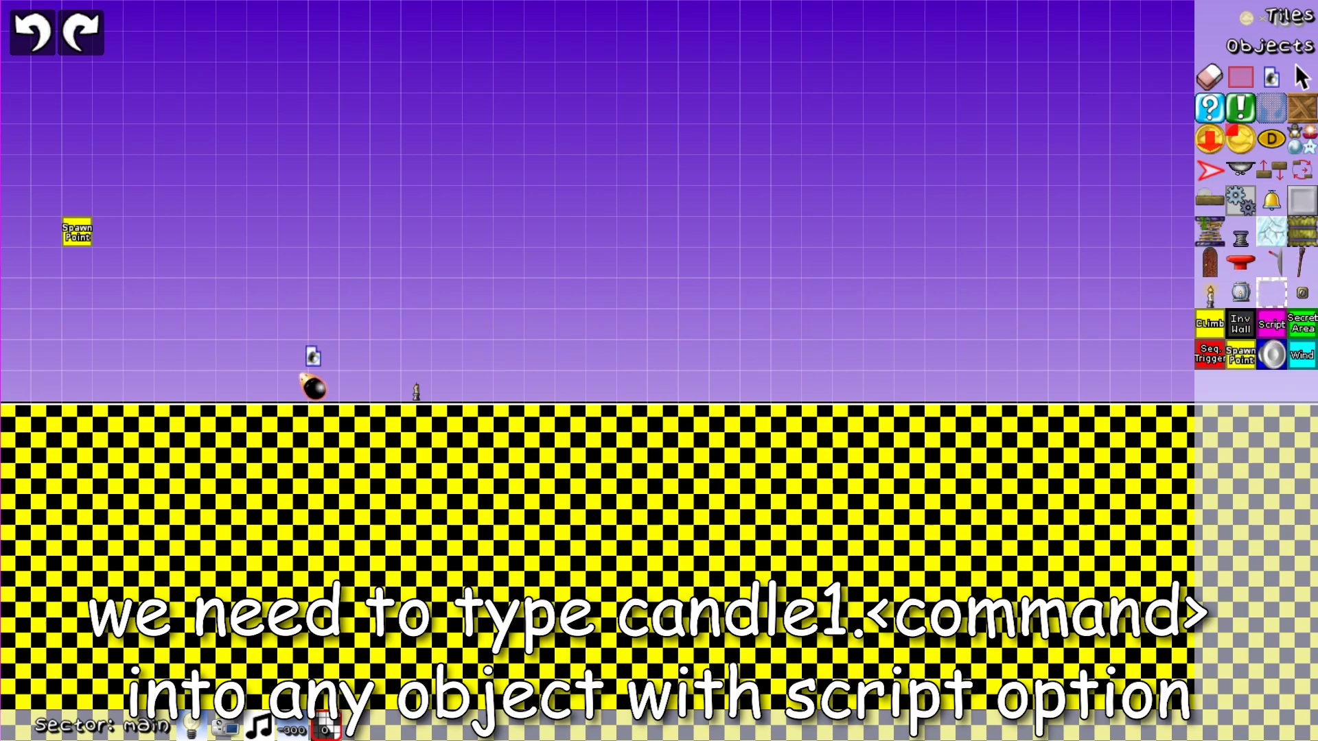
Step: Place a push button on the ground beside the candle and set its script to candle1.set_burning(true);
drag(303, 377, 357, 386)
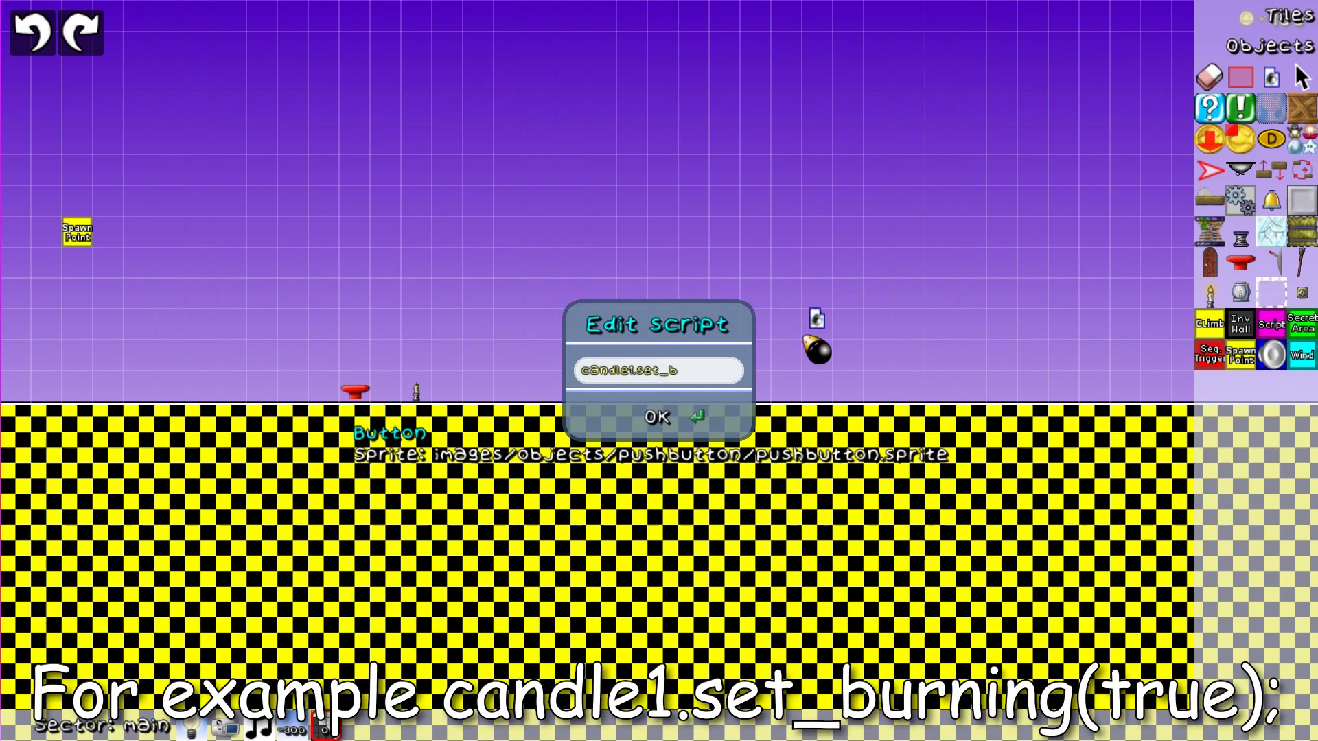
text(ng(true);)
key(Return)
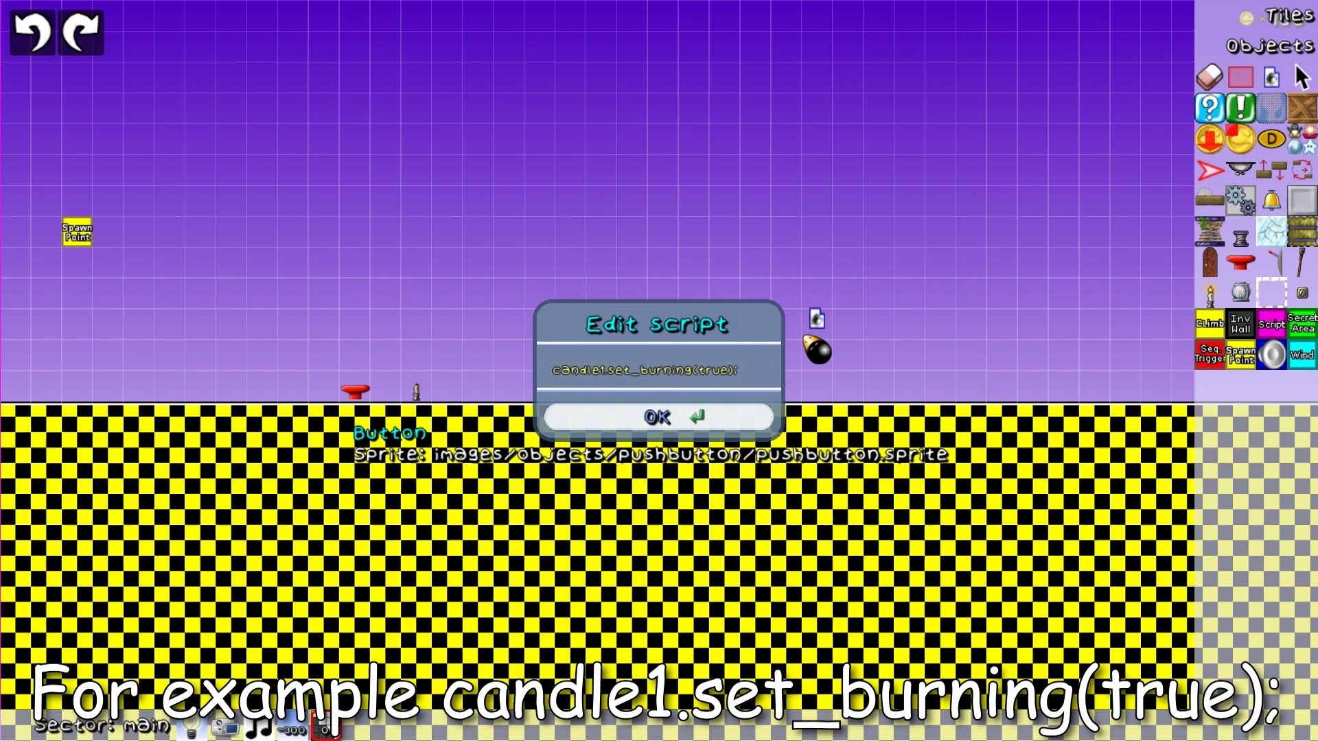
Step: Save the level, test it by making Tux jump onto the push button, and leave the test
key(ctrl+t)
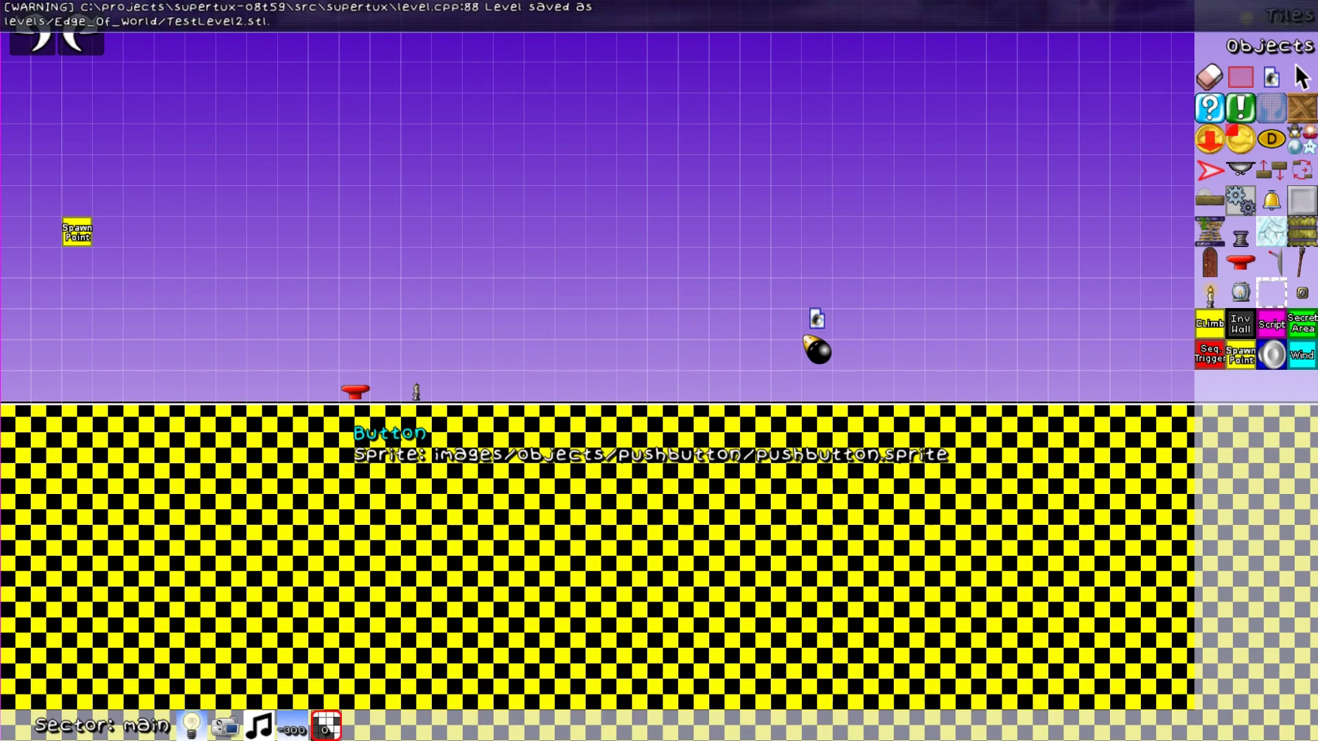
key(Right)
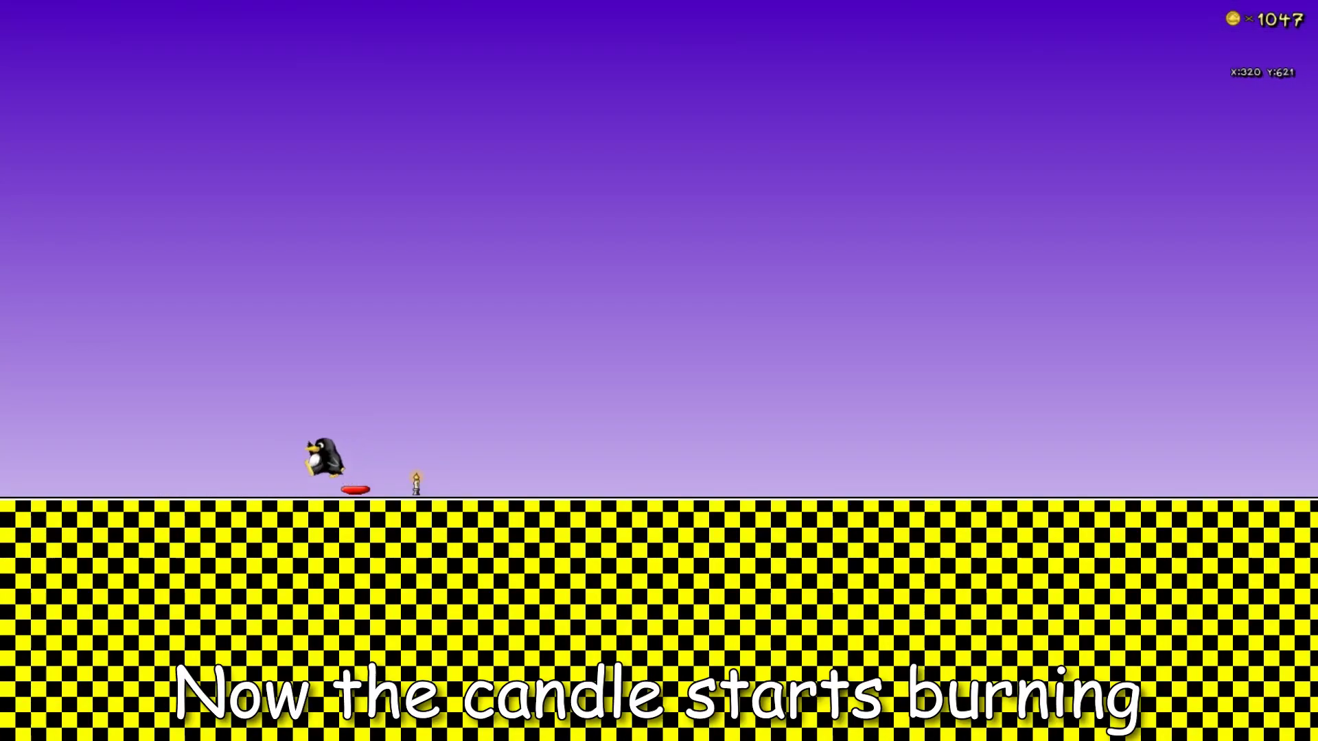
key(space)
key(space)
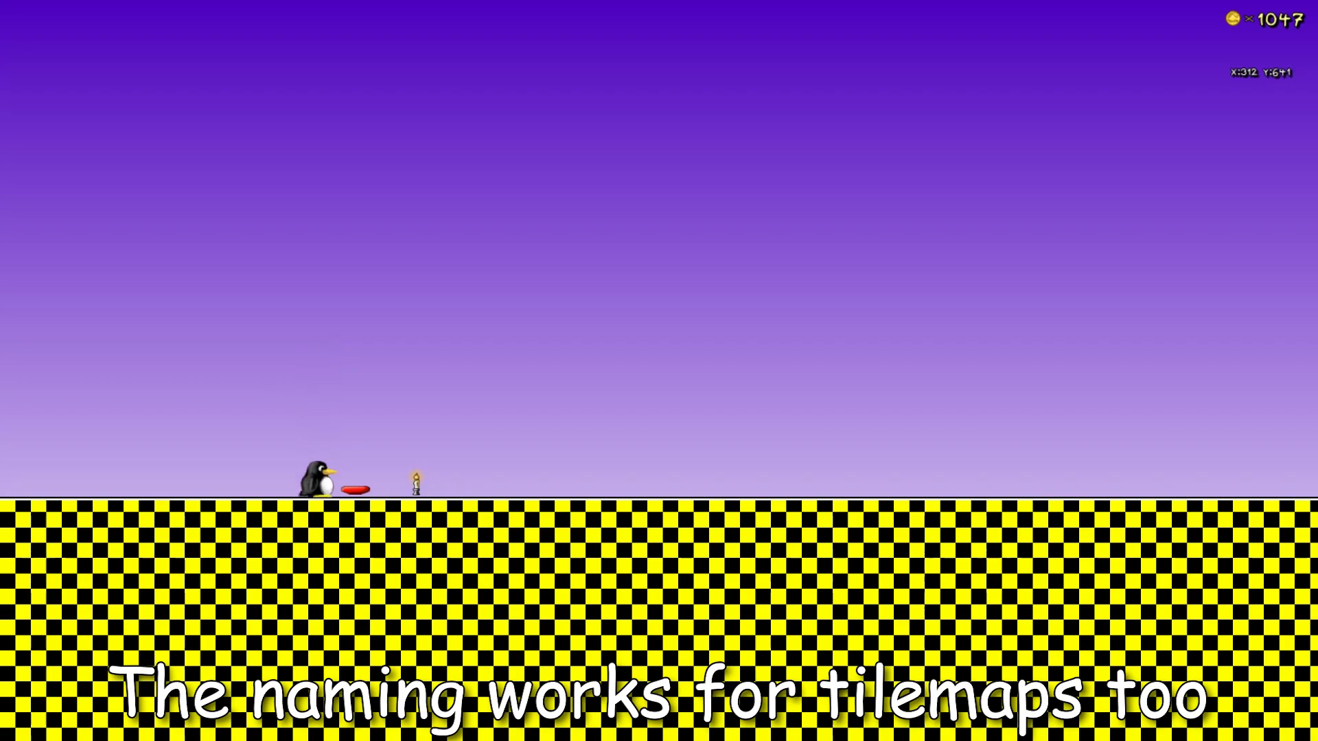
key(Escape)
key(Up)
key(Return)
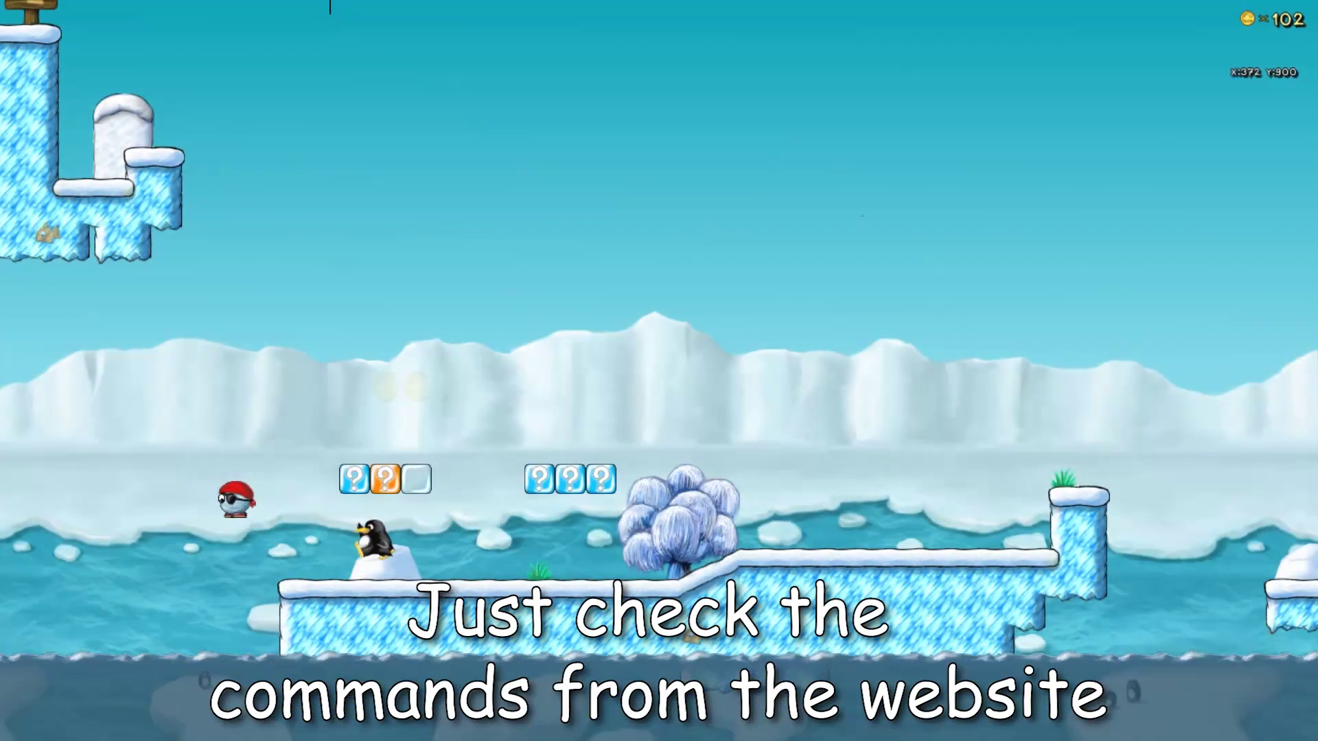
key(Right)
key(space)
key(space)
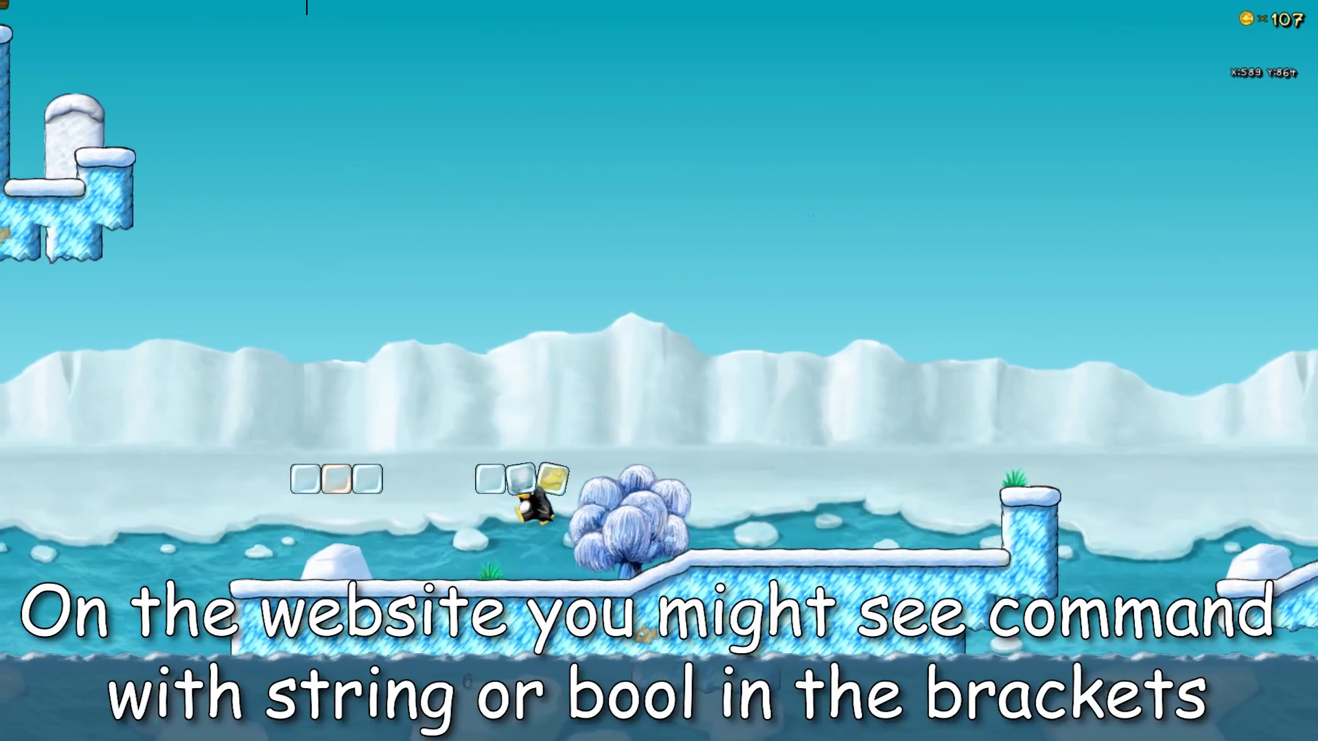
key(Left)
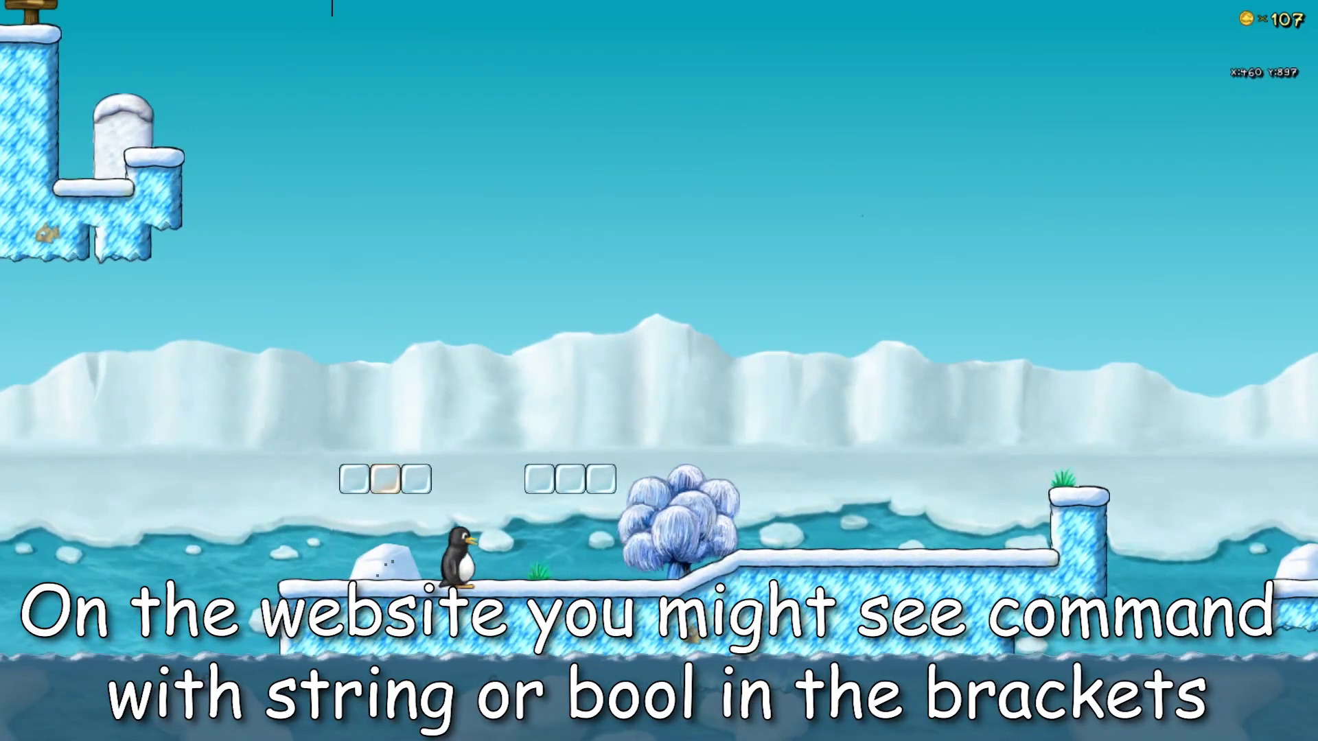
key(Right)
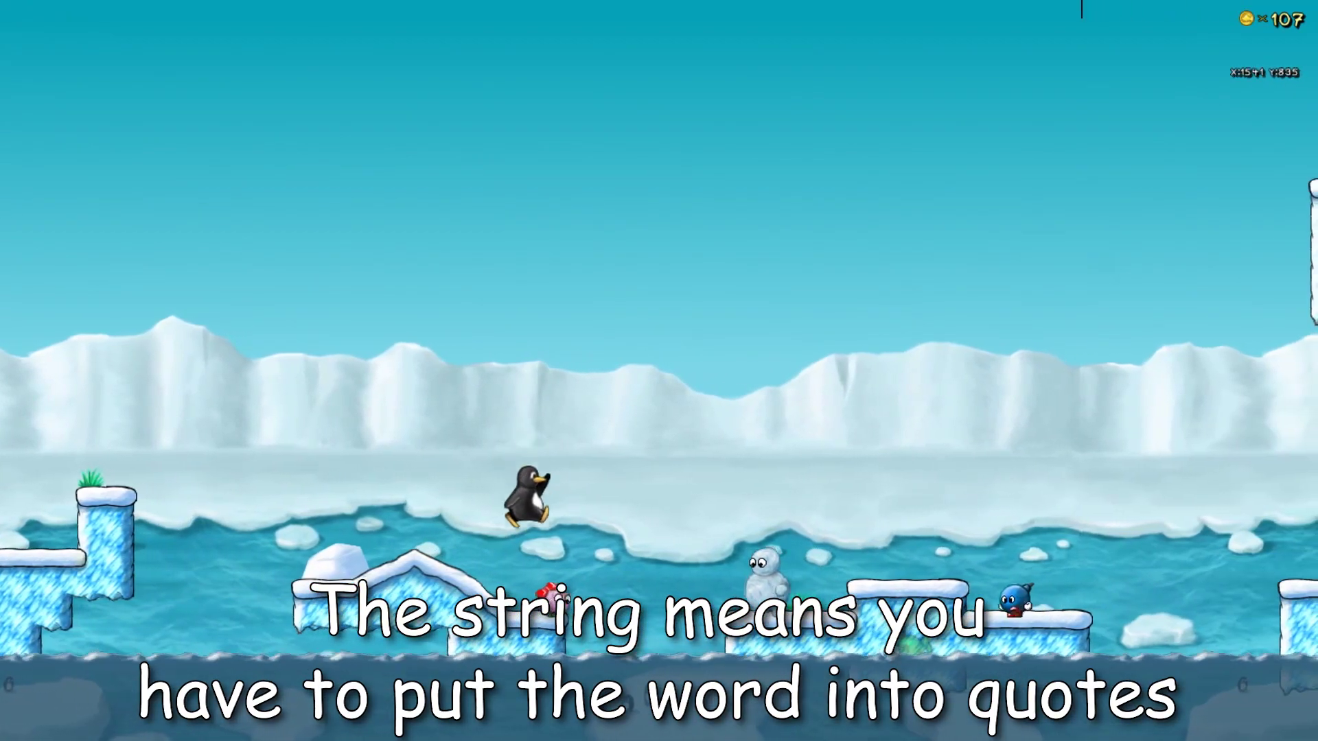
key(Right)
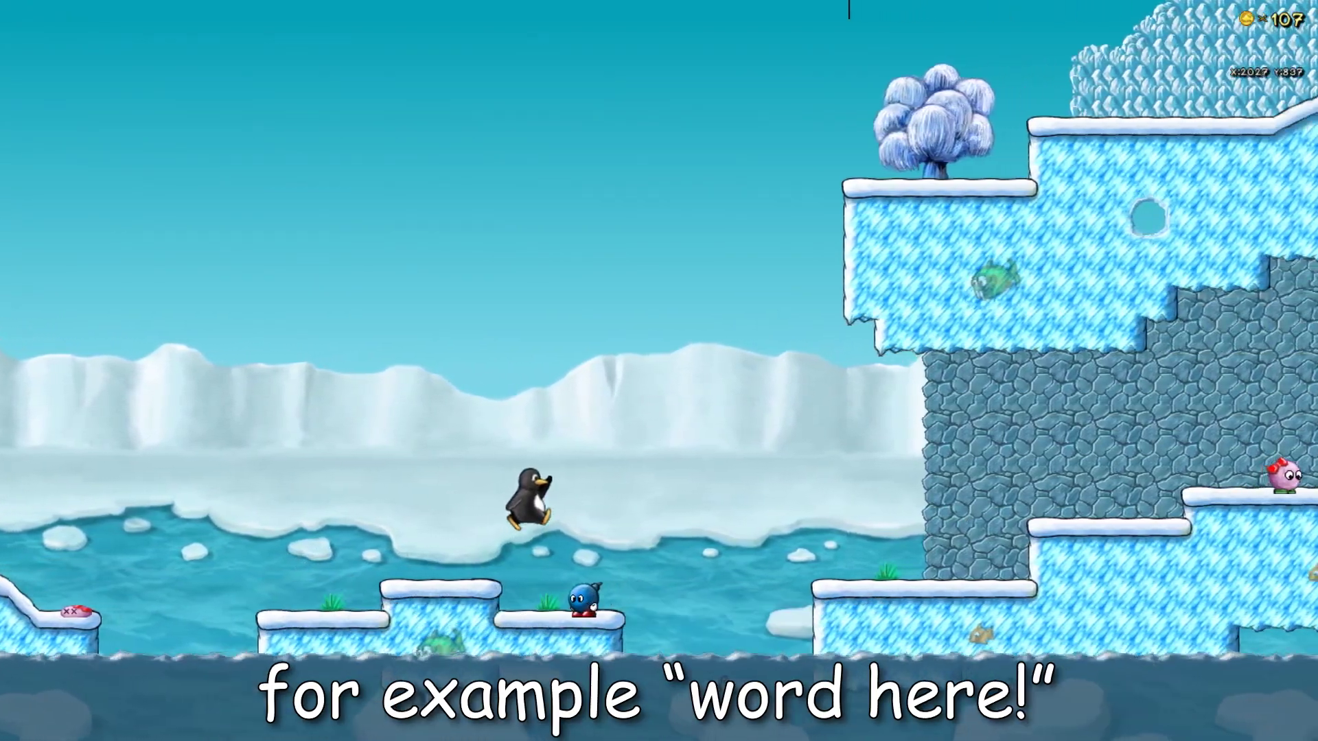
key(Right)
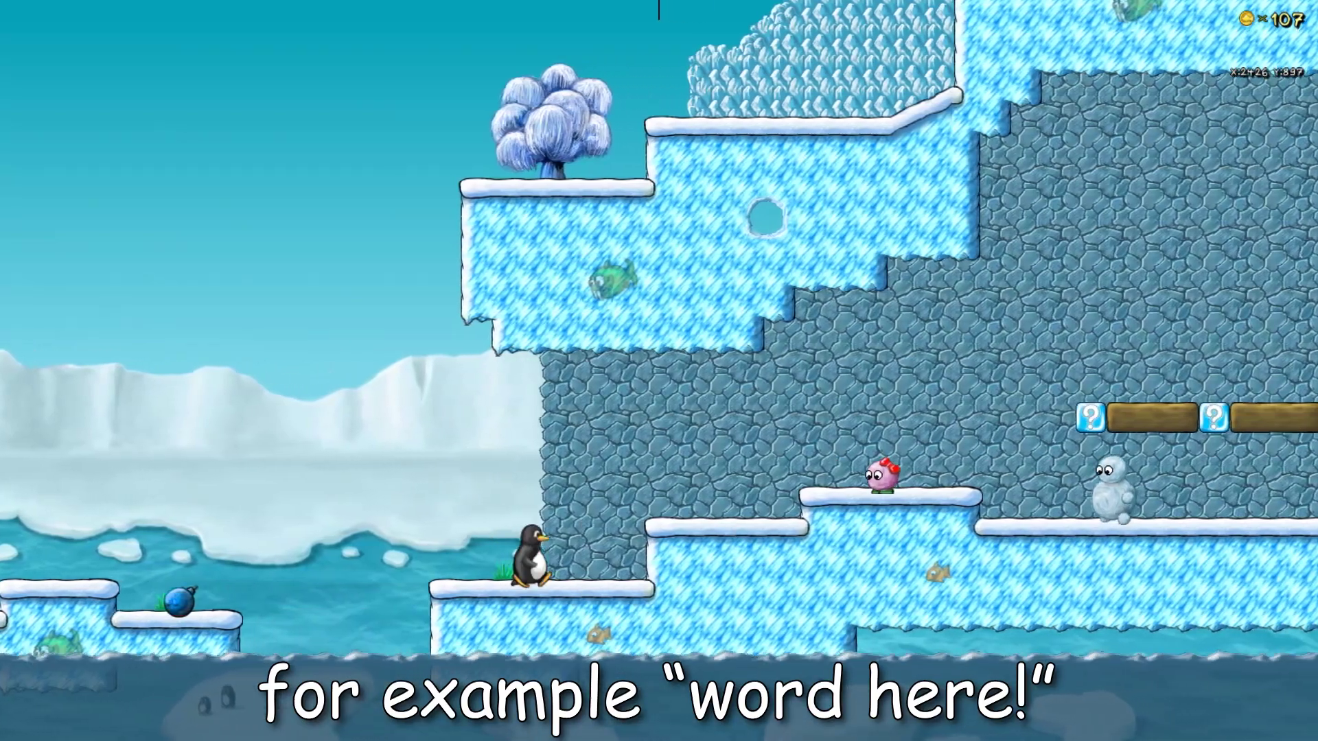
key(Right)
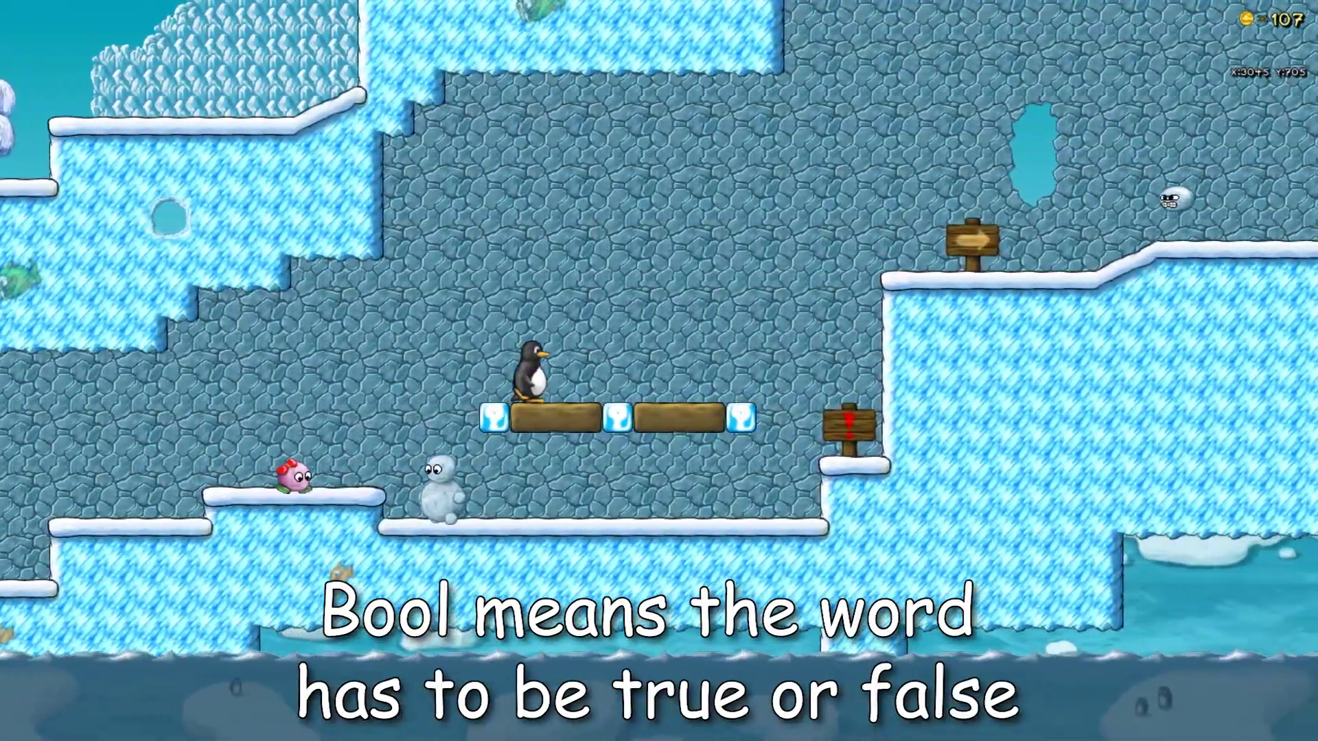
key(space)
key(Right)
key(space)
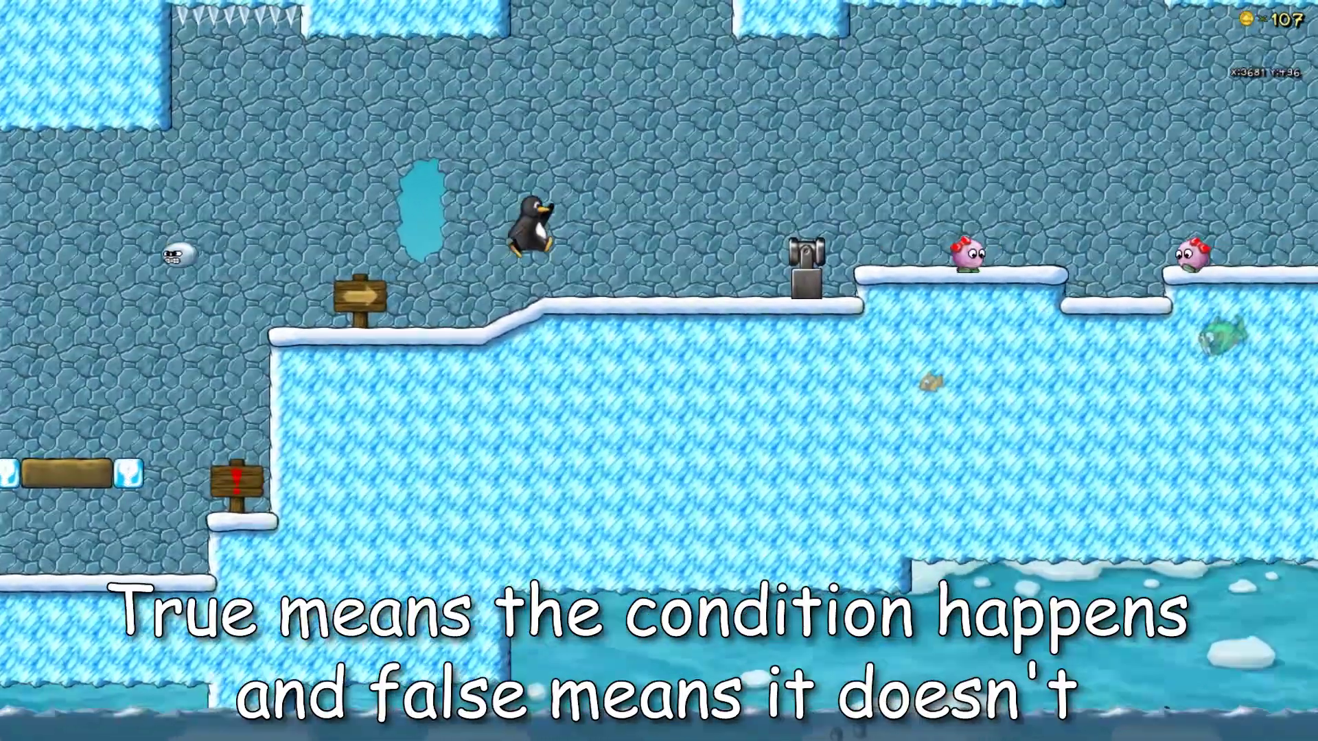
key(space)
key(Right)
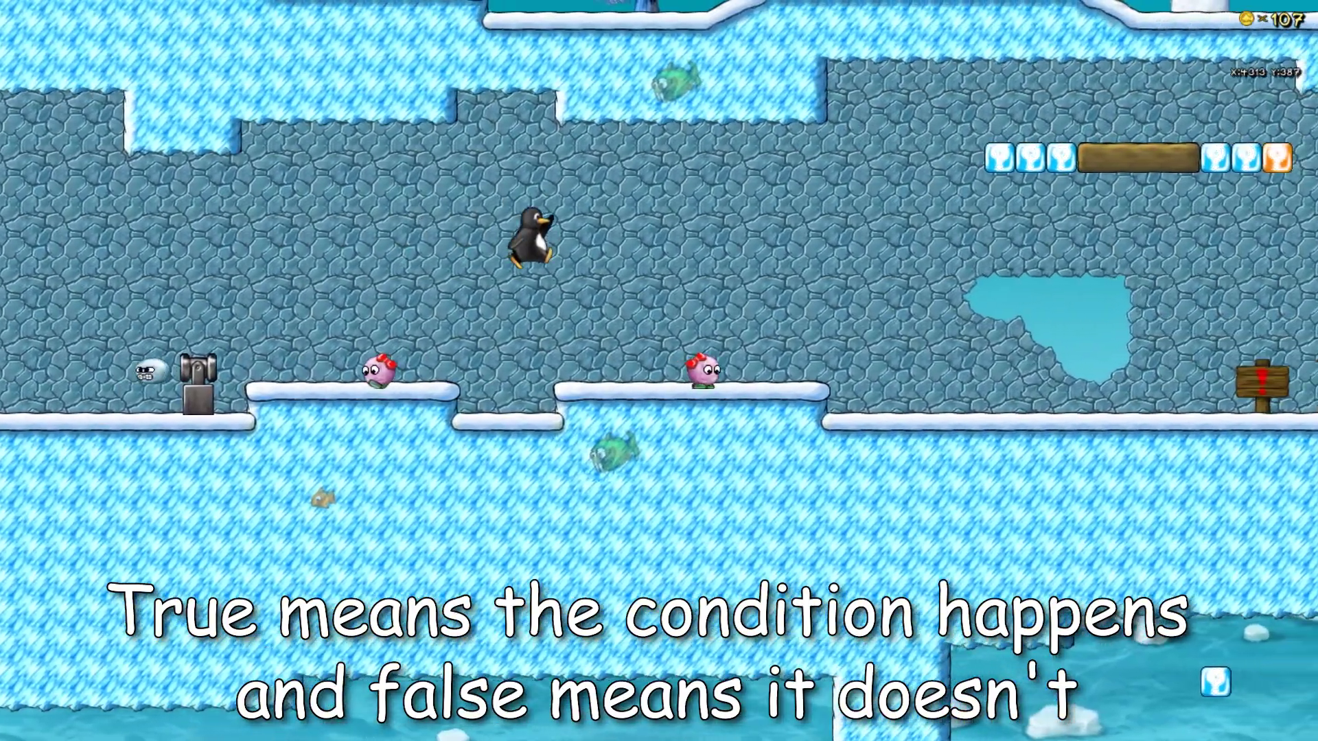
key(Down)
key(Right)
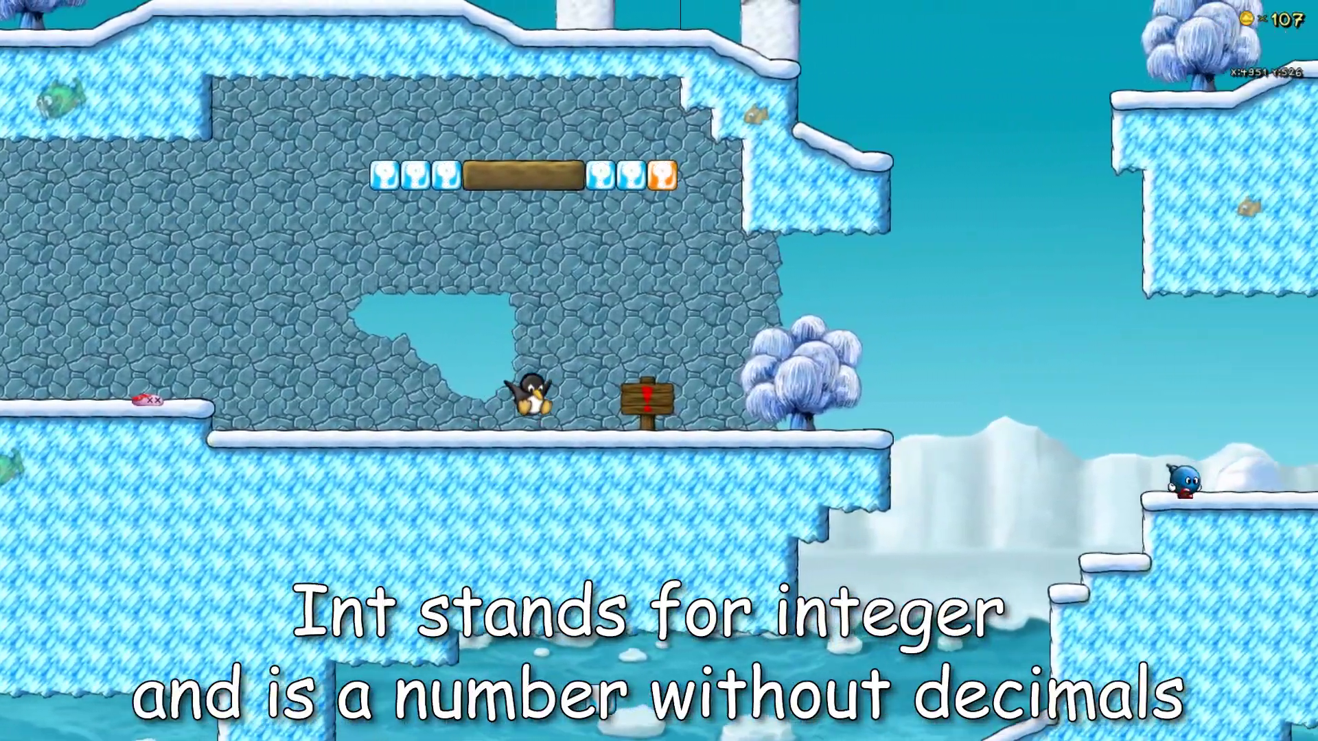
key(space)
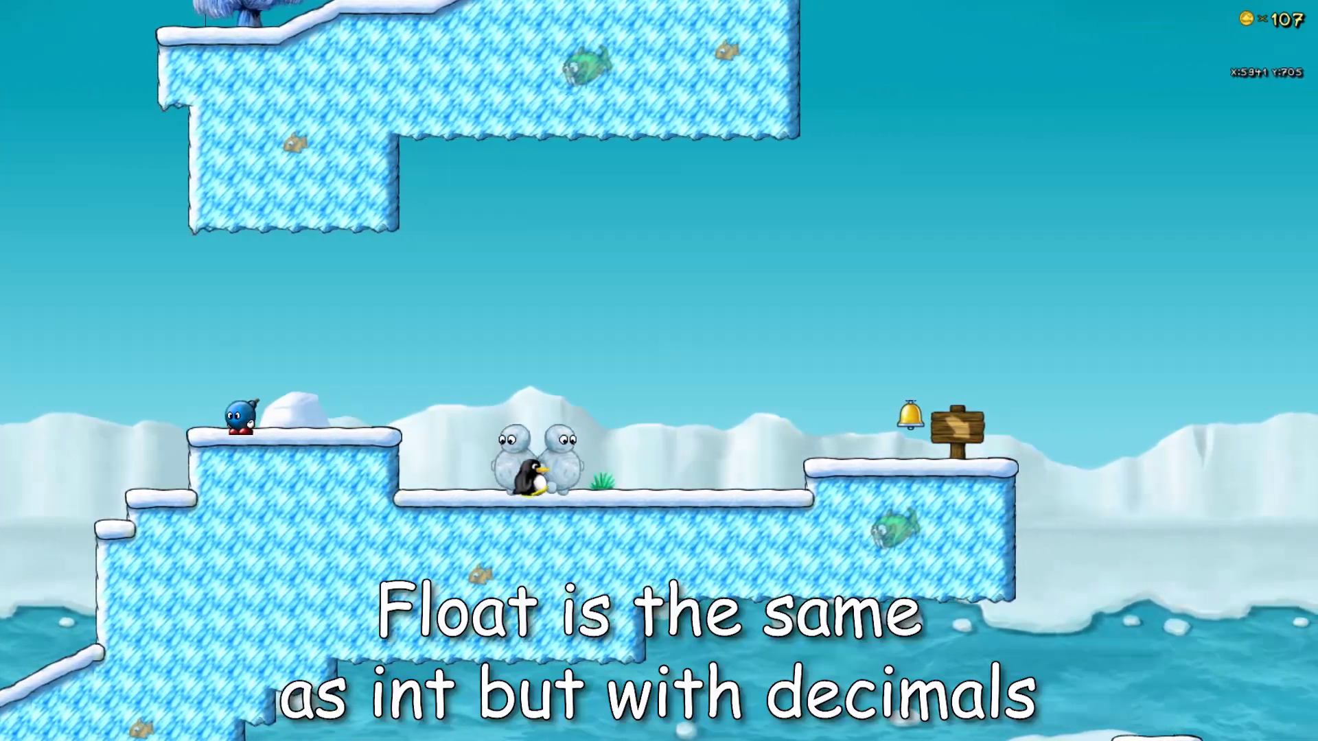
key(Right)
key(space)
key(Left)
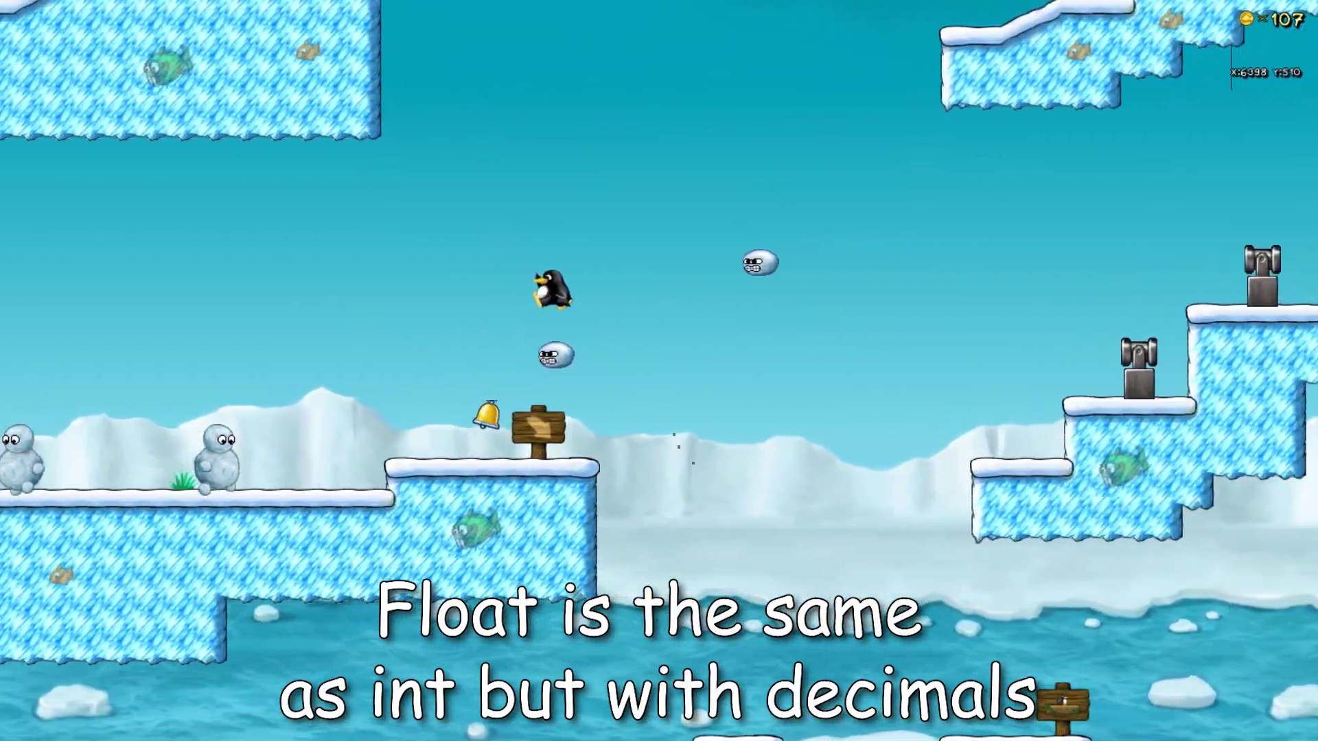
key(Right)
key(Right)
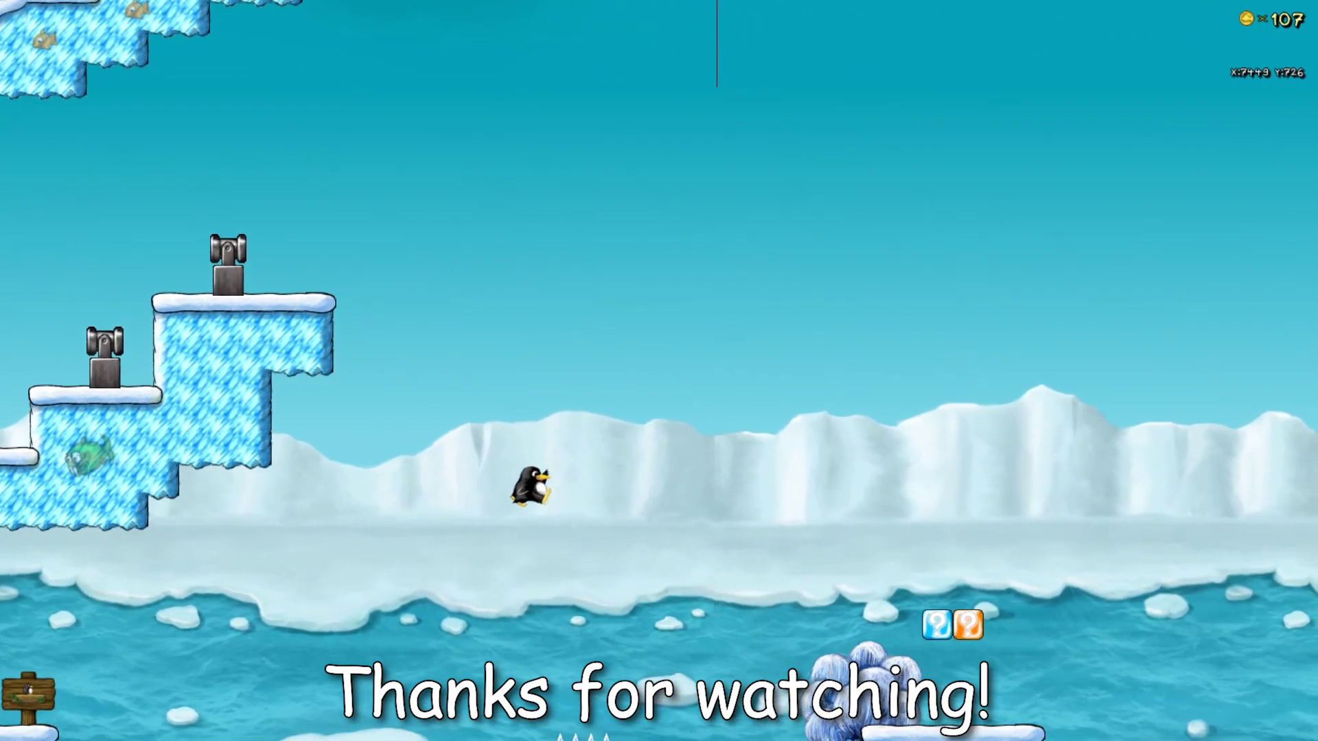
key(Right)
key(space)
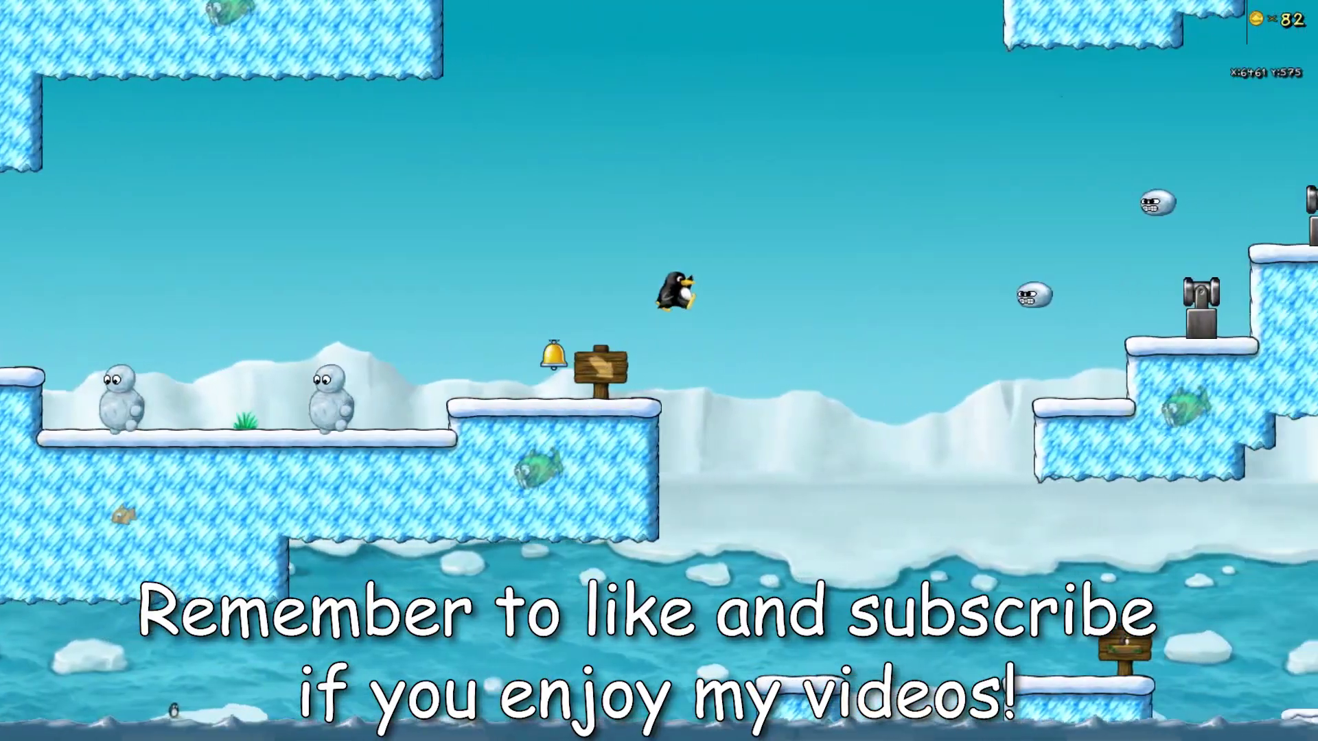
key(Right)
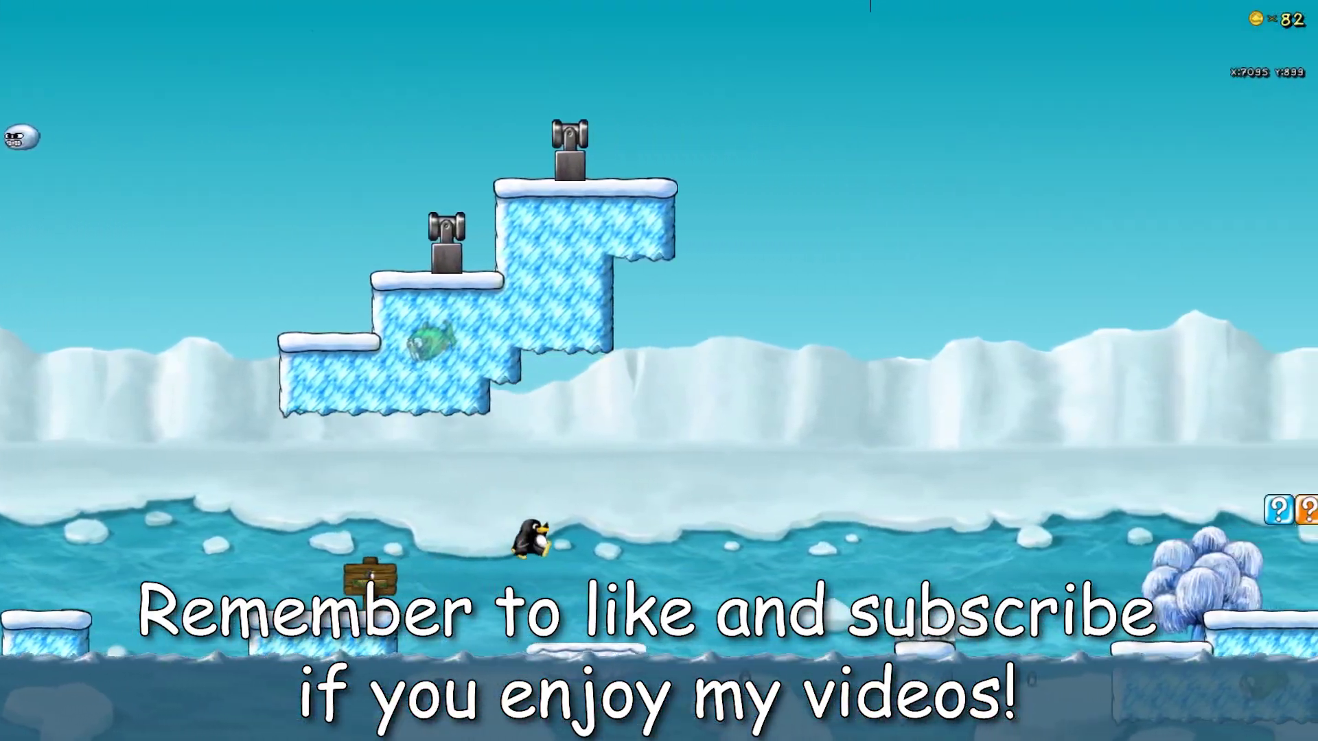
key(Right)
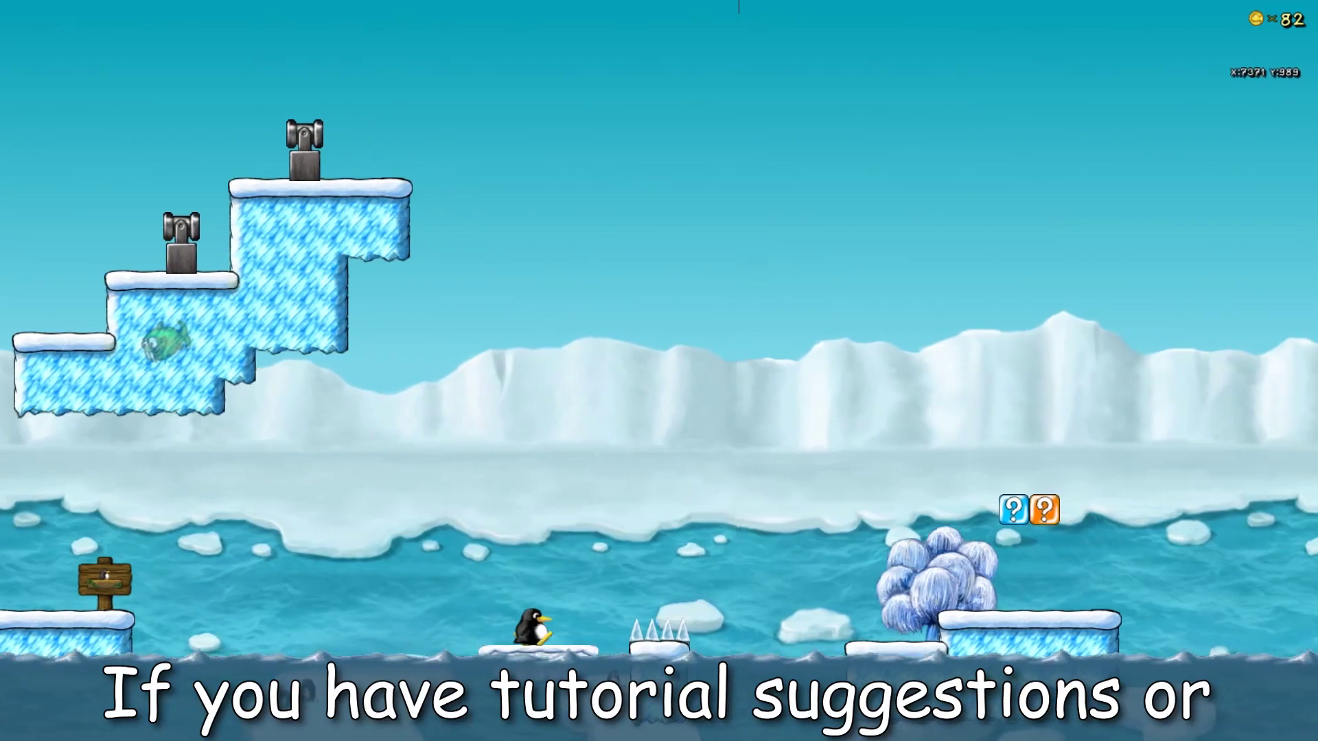
key(space)
key(Right)
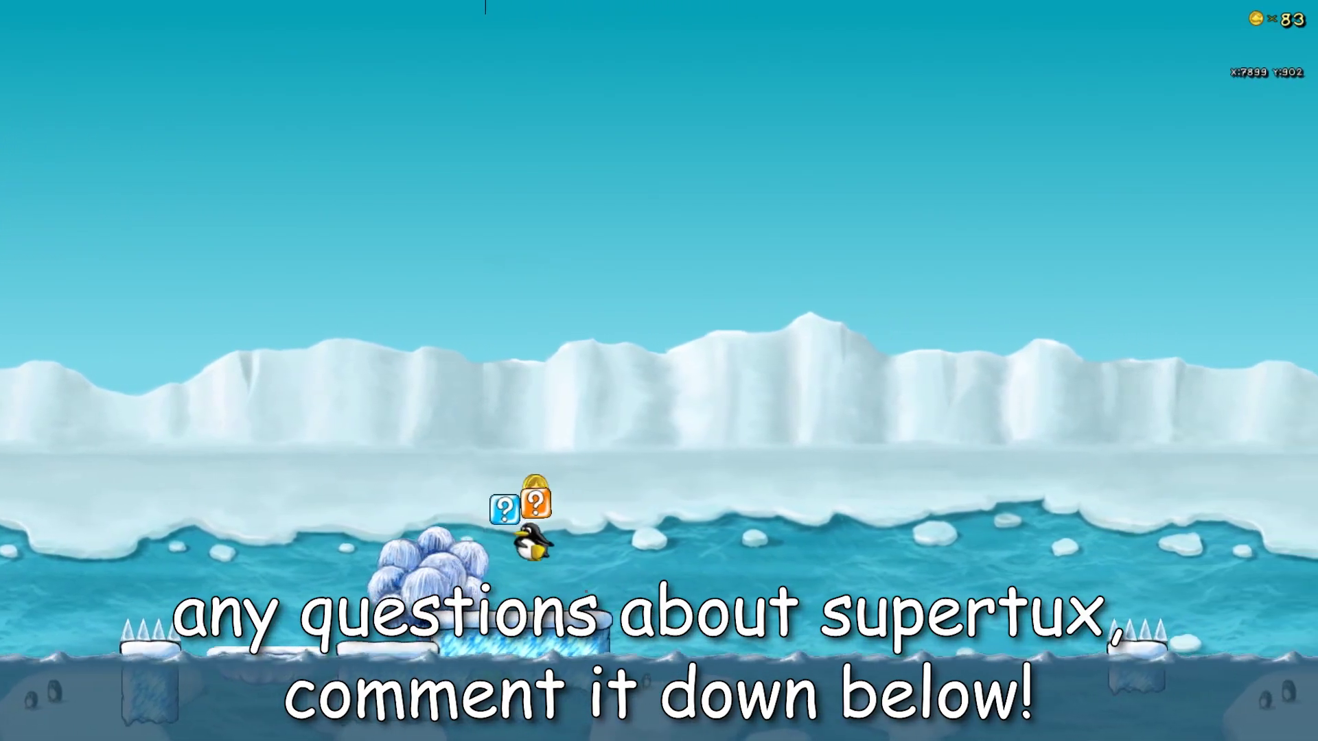